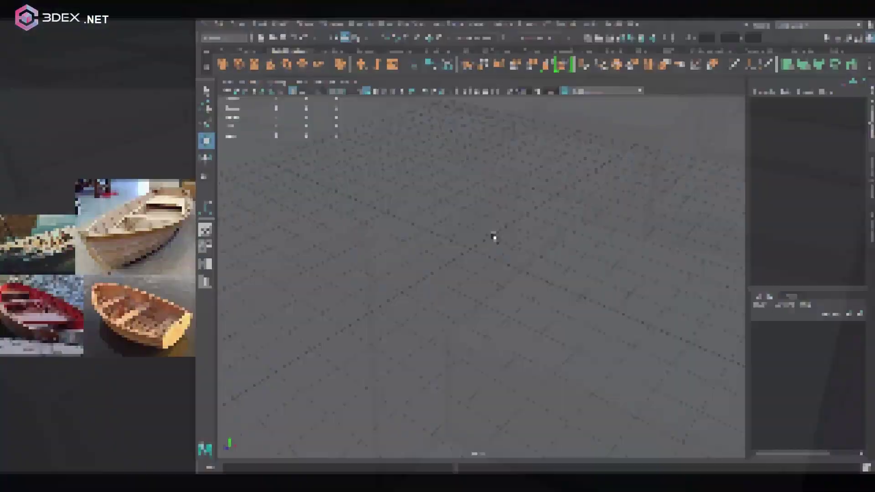
Step: Create a poly cube, stretch it larger, and connect an edge loop through its middle
right_click(495, 238, "shift")
left_click_drag(455, 242, 529, 228)
left_click_drag(528, 146, 574, 410)
left_click_drag(506, 301, 497, 292, "alt")
key("w")
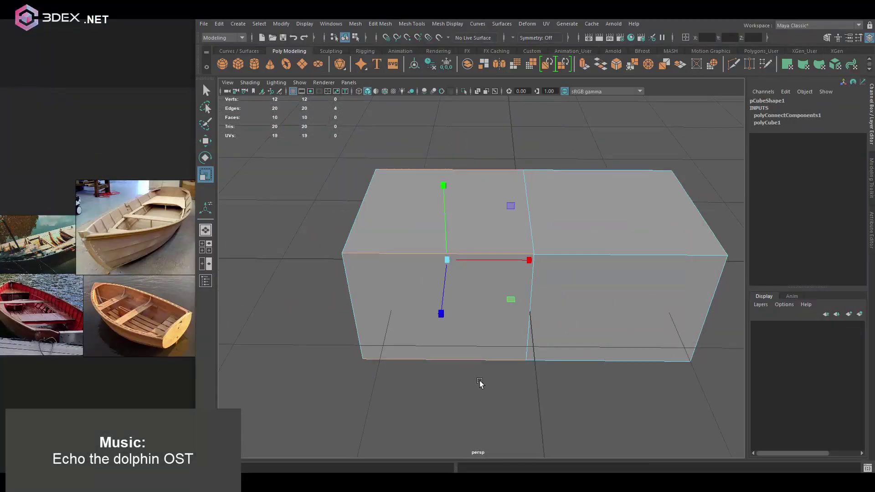
Step: Pull the cube's end forward and merge the two bow-tip vertices into a point
left_click_drag(479, 383, 354, 311, "alt")
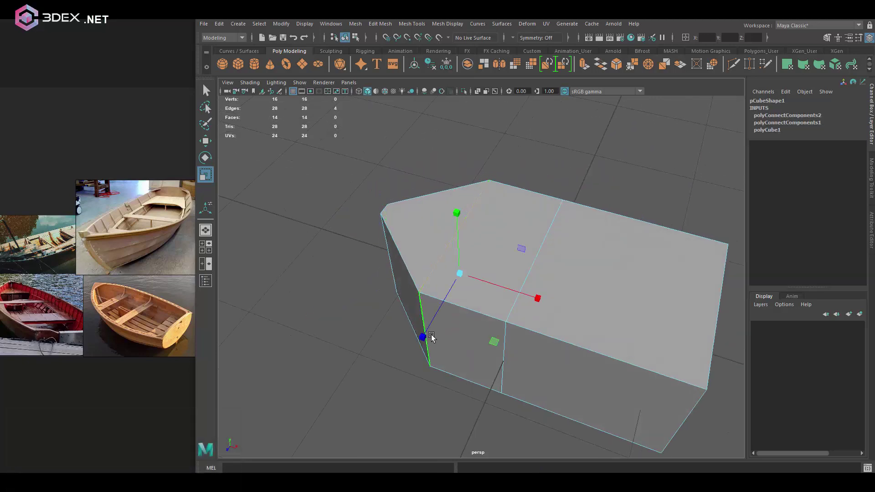
left_click_drag(447, 322, 541, 260, "alt")
left_click(541, 260)
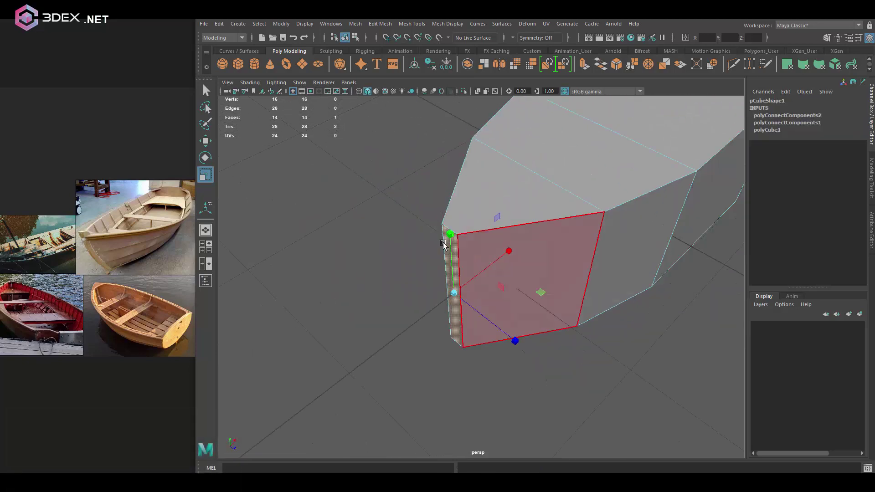
left_click_drag(511, 337, 429, 276, "alt")
key("F9")
right_click(469, 204, "shift")
left_click_drag(435, 205, 491, 223)
left_click(413, 217)
Step: Multi-Cut a new edge loop across the hull and bevel the lengthwise edge at 0.3 fraction
left_click_drag(614, 281, 463, 250, "alt")
left_click(540, 244, "ctrl")
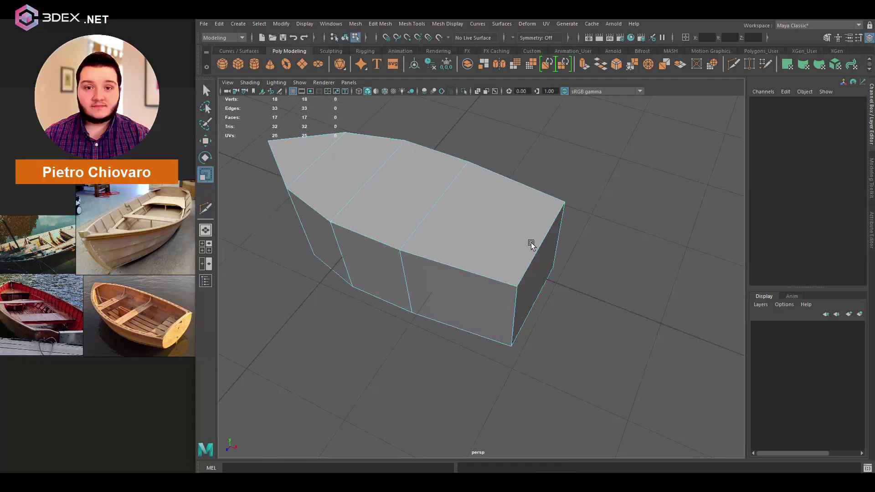
left_click_drag(532, 245, 447, 207, "alt")
left_click(493, 210)
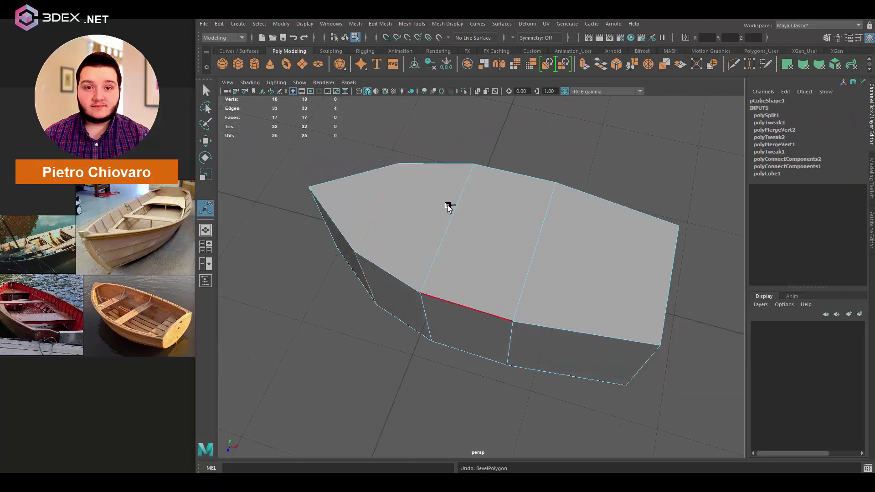
Step: From a side-on view, select and scale the vertices along the hull's bottom edge
left_click_drag(646, 304, 647, 255, "alt")
key("q")
key("r")
left_click_drag(647, 255, 425, 211, "alt")
Step: In front view, raise the bow's bottom vertices to curve the hull profile
key("w")
key("space")
key("space")
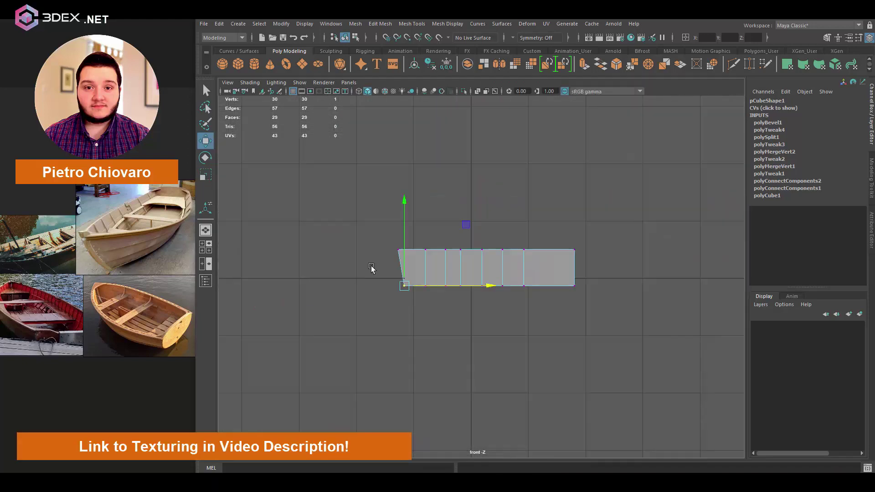
scroll(371, 268, "up", 2)
left_click_drag(313, 296, 367, 305)
left_click_drag(358, 296, 363, 278)
scroll(336, 283, "up", 1)
scroll(336, 283, "down", 2)
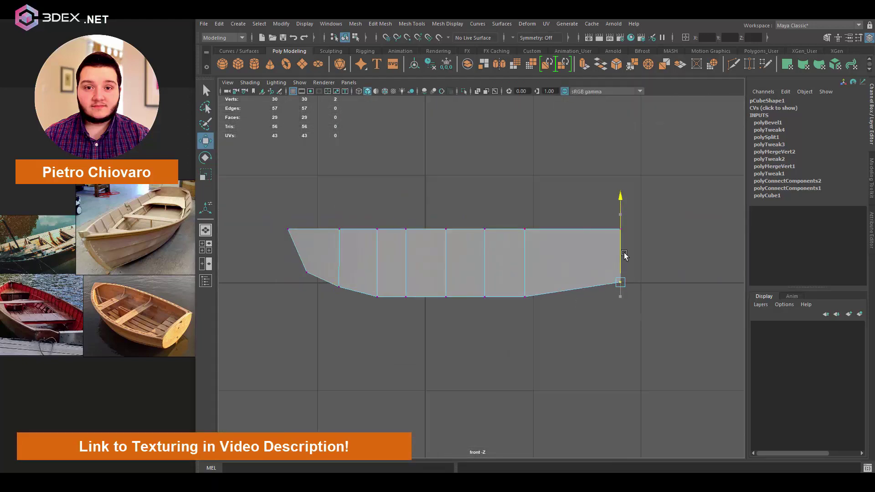
key("space")
key("space")
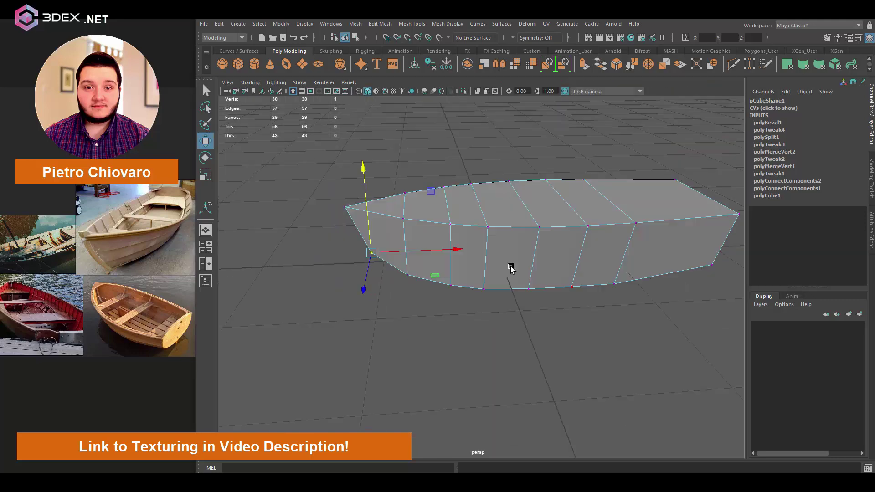
Step: Insert a horizontal edge loop along the hull, scale it, and bevel it
left_click_drag(510, 268, 524, 237, "alt")
right_click_drag(520, 234, 501, 228, "shift")
left_click(493, 252)
key("r")
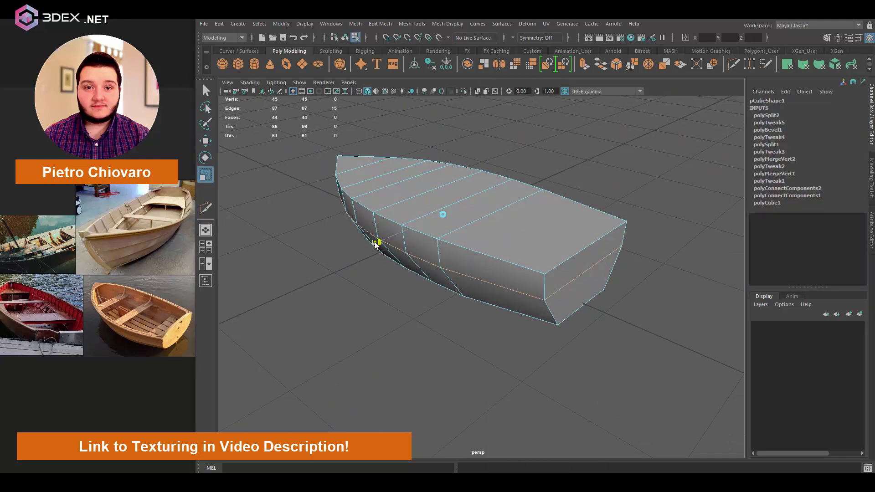
left_click_drag(376, 244, 492, 219, "alt")
right_click_drag(492, 219, 424, 230, "shift")
left_click_drag(424, 230, 446, 190, "alt")
key("w")
Step: Select the hull from a top-down view and isolate it for cutting the stem strip
key("F8")
left_click(582, 185)
left_click(543, 213)
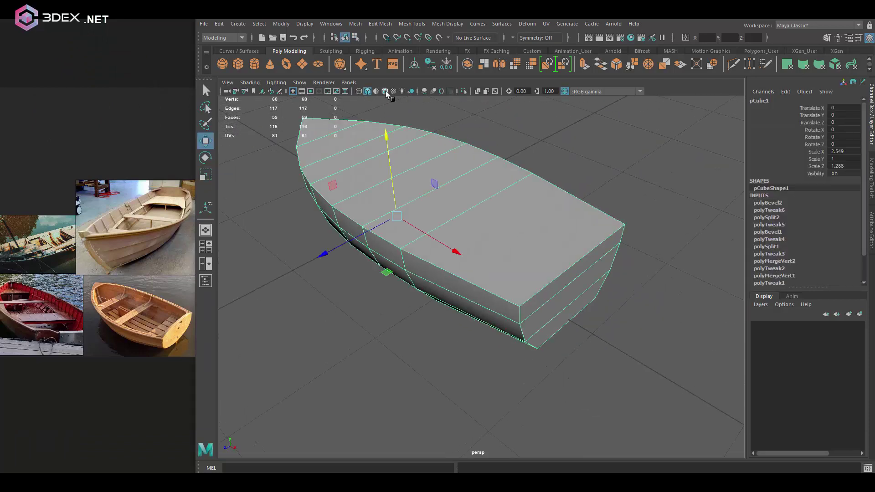
left_click(601, 222)
left_click_drag(543, 213, 594, 228, "alt")
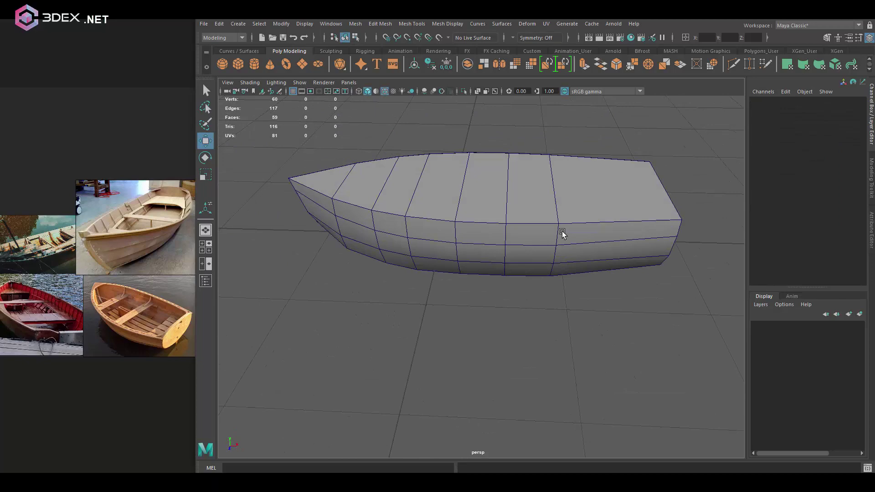
left_click_drag(527, 231, 484, 221, "alt")
scroll(113, 291, "up", 5)
left_click(502, 222)
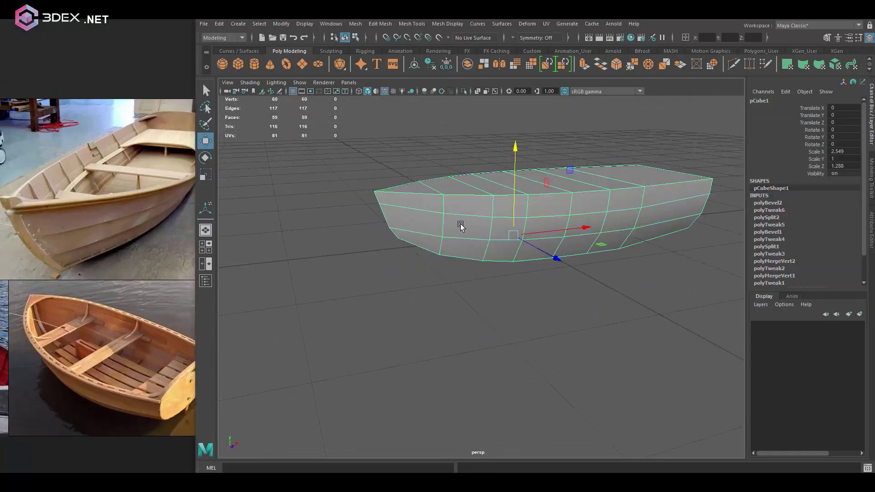
scroll(390, 172, "up", 3)
key("ctrl+1")
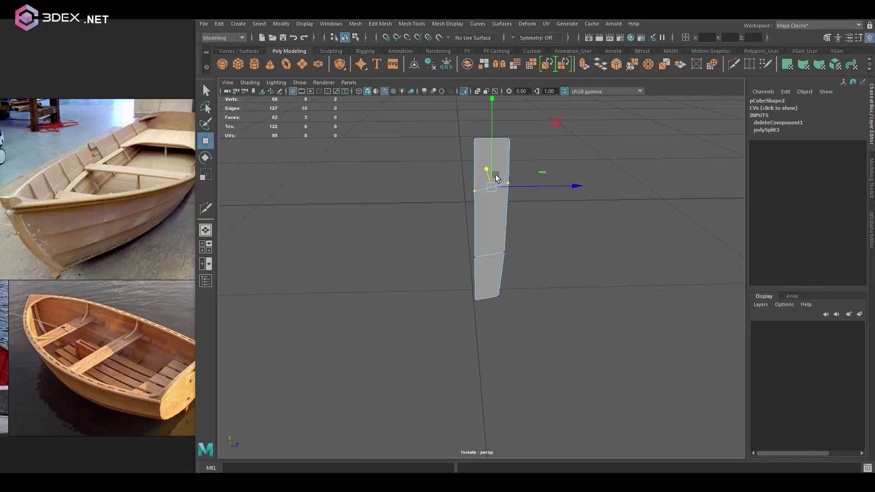
Step: Show the whole scene again and convert the stem edges to faces
key("ctrl+1")
left_click_drag(392, 214, 506, 237, "alt")
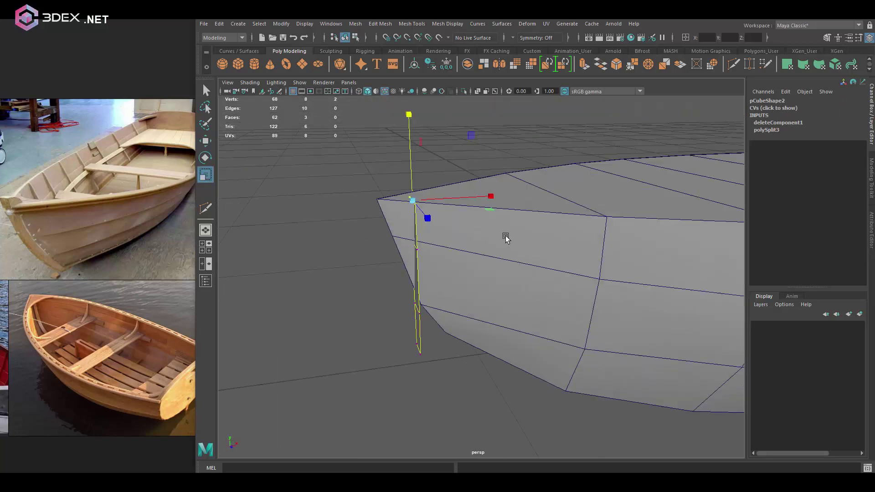
key("w")
left_click_drag(461, 200, 469, 287, "alt")
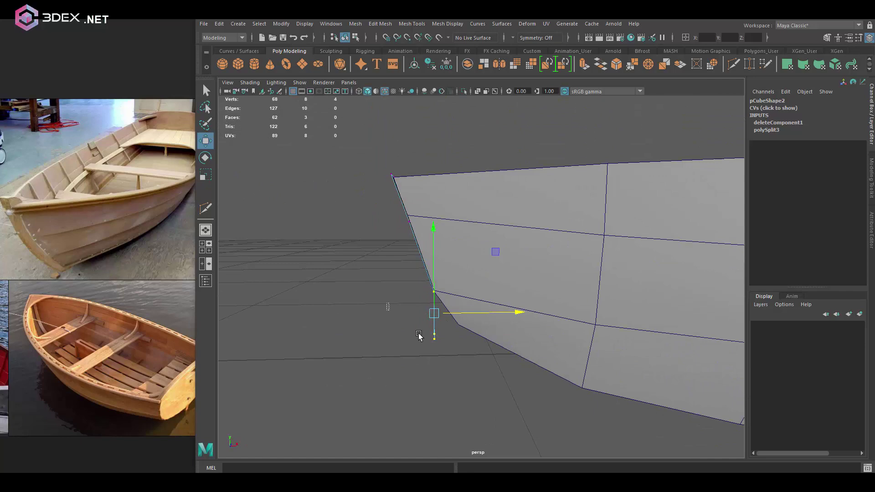
left_click_drag(418, 336, 479, 315, "alt")
right_click_drag(524, 227, 528, 255, "ctrl")
left_click_drag(528, 273, 531, 295, "alt")
key("r")
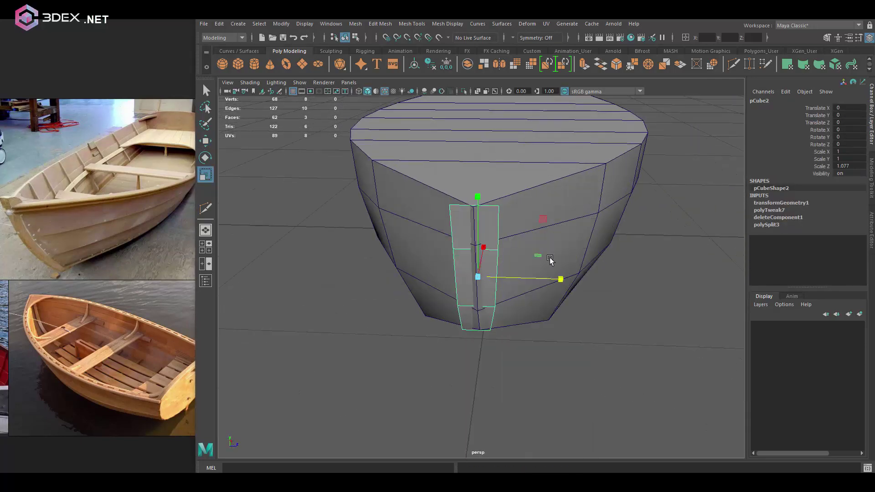
left_click_drag(550, 259, 512, 254, "alt")
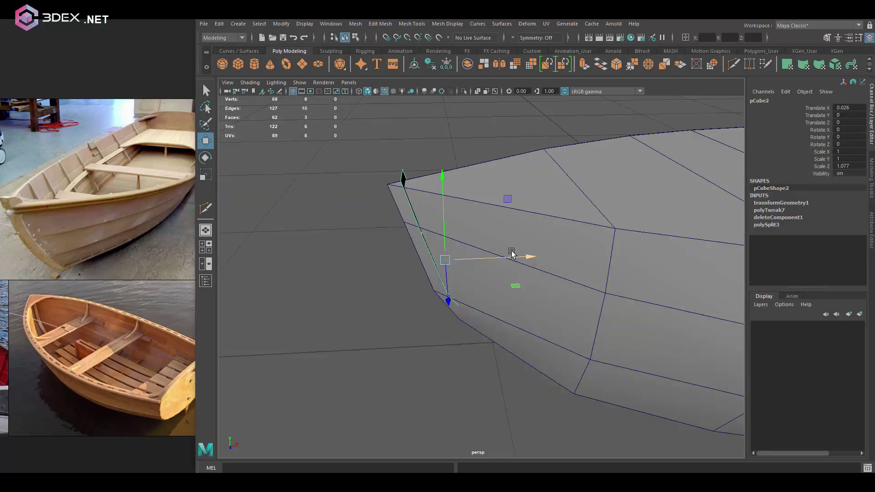
Step: Extrude the stem faces to give the stem piece thickness
key("ctrl+e")
left_click_drag(443, 255, 514, 254, "alt")
key("r")
key("w")
left_click_drag(514, 255, 494, 228, "alt")
Step: In the four-panel layout, adjust the stem's vertices to fit against the bow
key("space")
key("space")
scroll(465, 229, "down", 5)
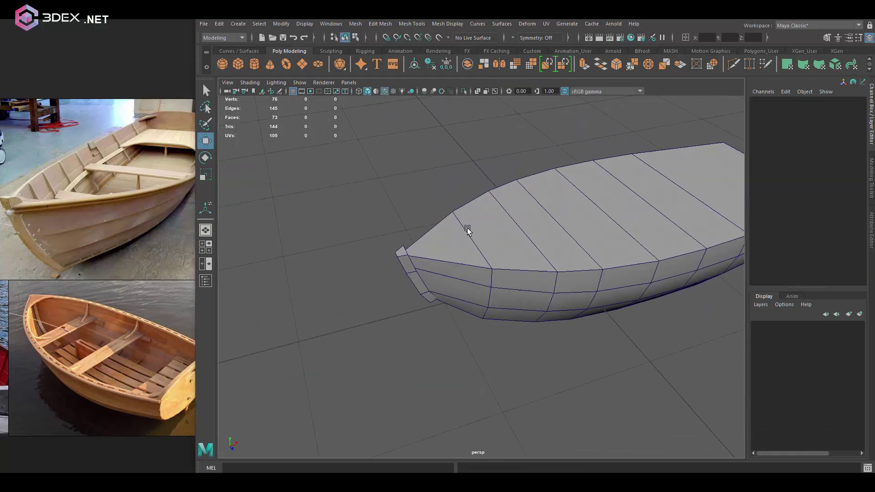
scroll(470, 238, "up", 5)
key("F8")
key("r")
key("w")
left_click_drag(440, 261, 509, 230, "alt")
key("F8")
left_click(363, 189)
left_click(509, 230)
scroll(437, 244, "down", 5)
scroll(447, 246, "up", 6)
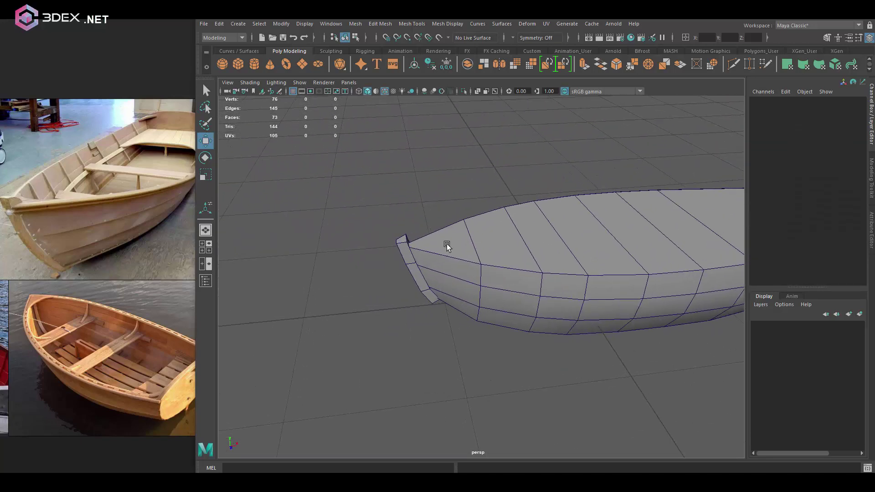
scroll(532, 219, "down", 3)
Step: Center the hull's pivot and duplicate it with Ctrl+D, moving the copy aside
left_click(535, 220)
right_click_drag(535, 220, 497, 229)
key("ctrl+d")
left_click_drag(484, 216, 579, 146)
Step: Extrude the hull's top faces with Offset 0.12 and delete the inner faces to leave a rim
left_click(570, 269, "shift")
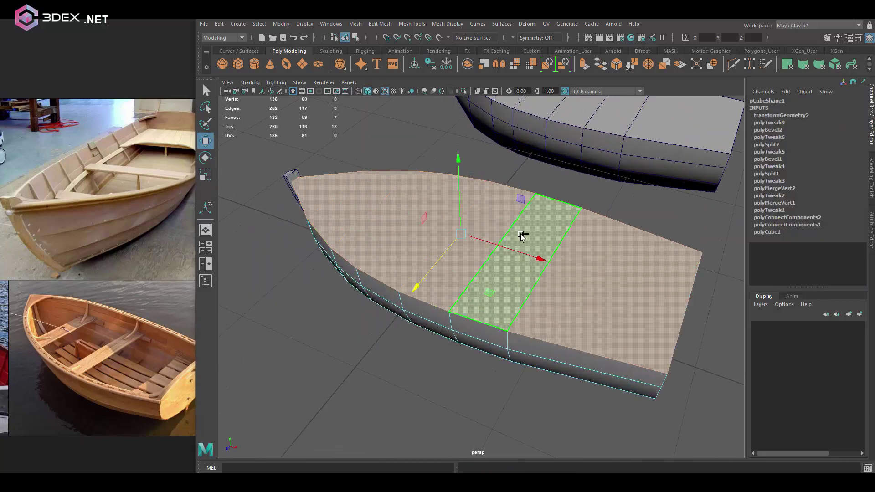
key("ctrl+e")
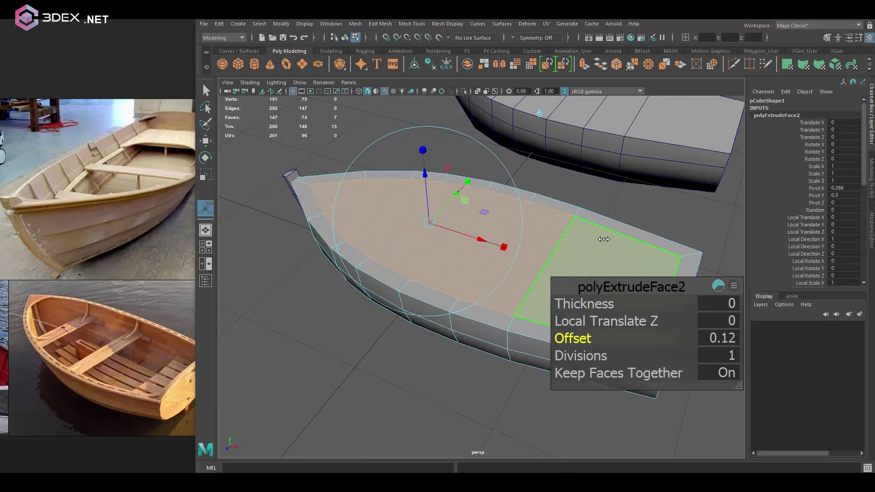
key("Delete")
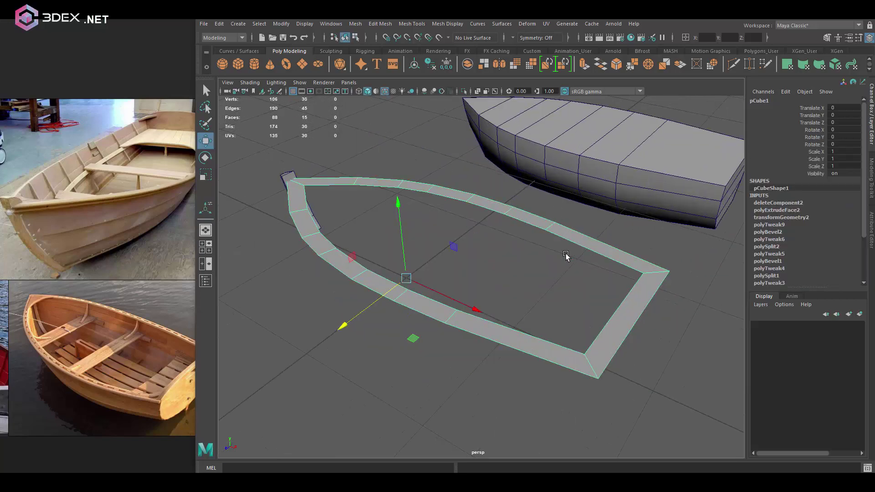
left_click(800, 148)
key("w")
Step: Set the duplicate hull's Translate Z to 0 and delete its top faces
left_click(843, 122)
type("0")
key("Return")
key("Delete")
right_click_drag(390, 228, 385, 211)
Step: Isolate the hull and extrude its faces with Thickness -0.07 to hollow the walls
left_click_drag(572, 322, 561, 239, "alt")
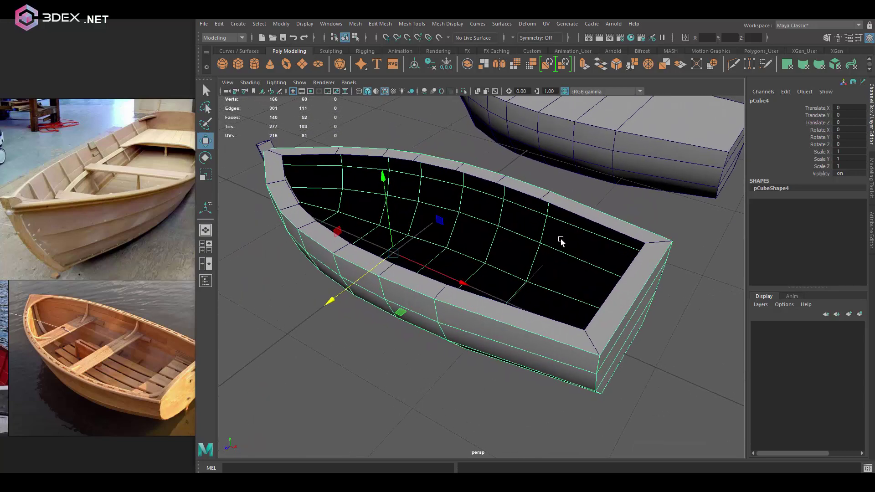
key("ctrl+1")
key("ctrl+e")
middle_click_drag(629, 226, 647, 207)
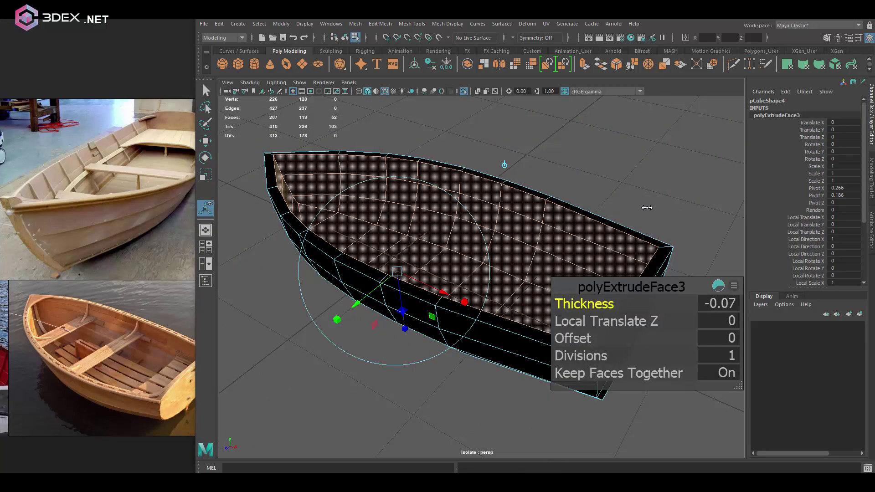
key("F8")
Step: Scale the rim piece slightly larger and extrude its faces into a gunwale strip
left_click_drag(597, 197, 580, 214, "alt")
key("ctrl+1")
left_click_drag(635, 218, 455, 219)
key("w")
left_click(394, 211)
left_click_drag(392, 208, 495, 203, "alt")
key("r")
key("ctrl+e")
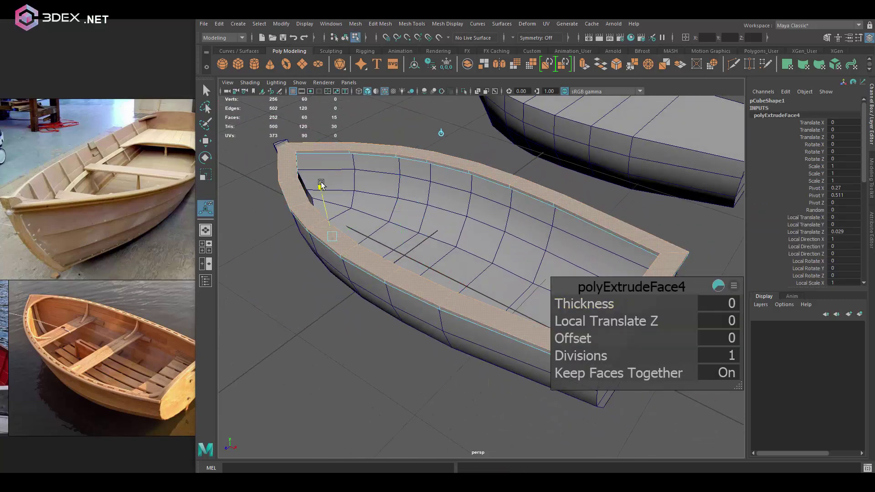
key("w")
left_click_drag(320, 179, 429, 215, "alt")
Step: Widen pCube5 and push its faces against the inner wall, then create a new cube inside
left_click(429, 215)
key("r")
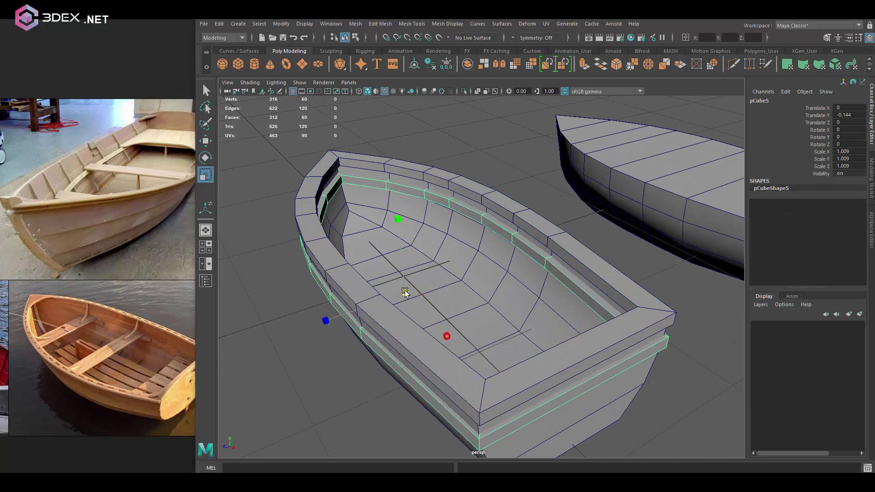
left_click_drag(379, 282, 511, 235, "alt")
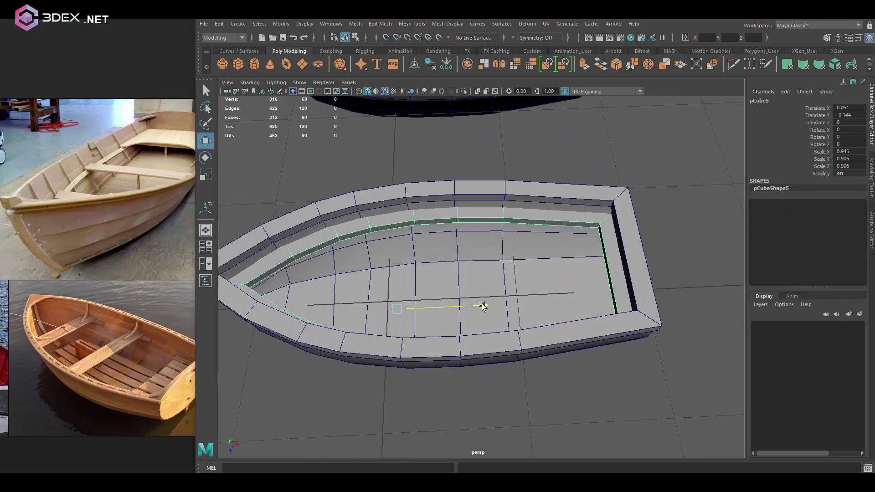
left_click_drag(480, 305, 482, 305)
key("w")
left_click_drag(482, 305, 457, 214, "alt")
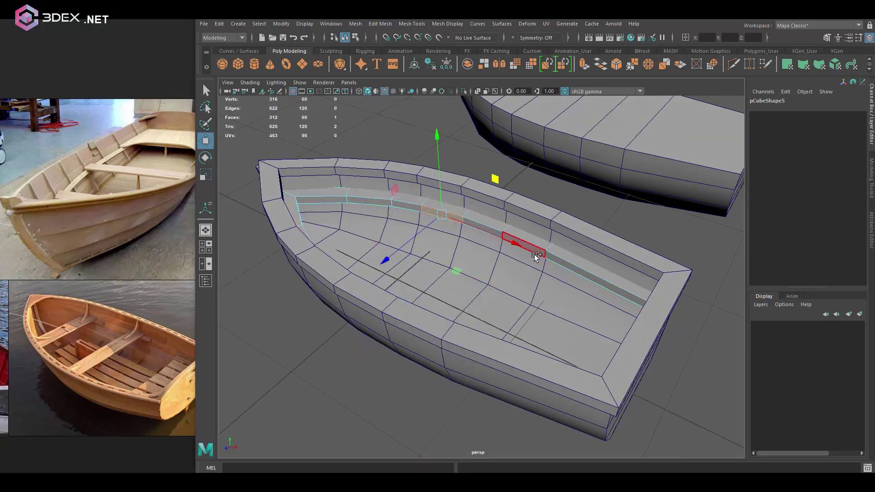
right_click_drag(547, 350, 546, 348, "shift")
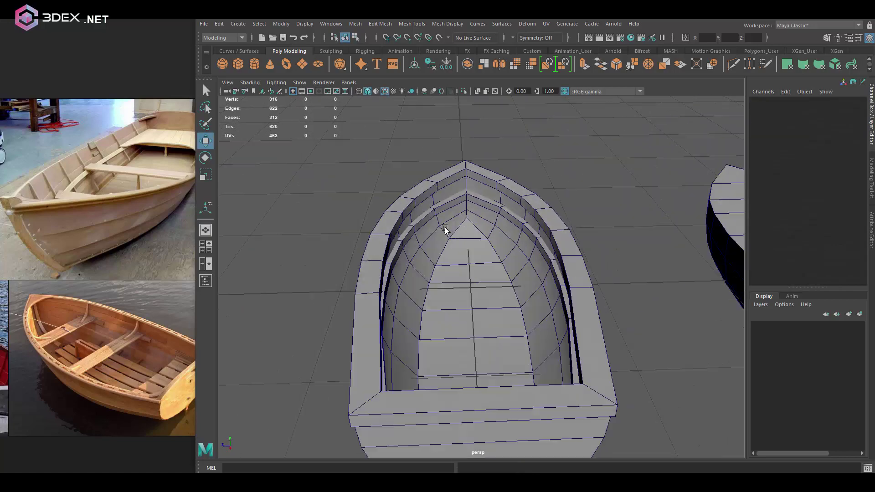
left_click_drag(445, 228, 483, 200, "alt")
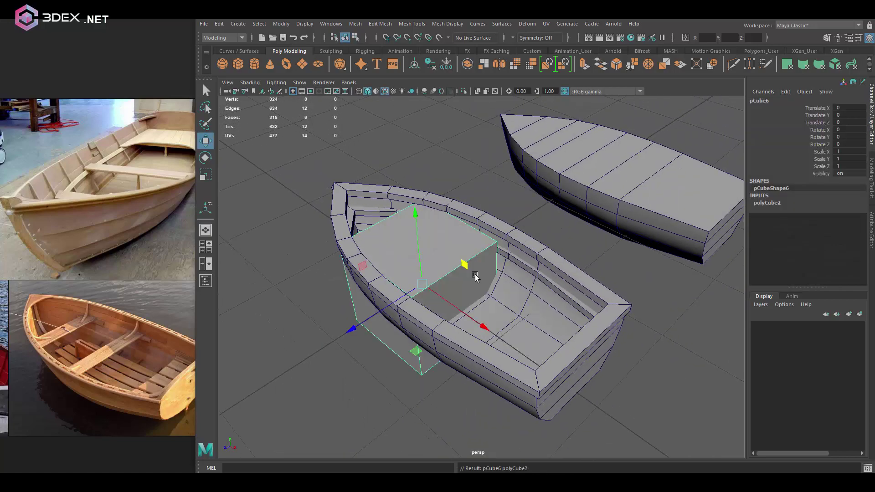
Step: Flatten the new cube into a seat plank, raise it in Y, and shorten it to fit
left_click_drag(463, 198, 413, 219, "alt")
left_click_drag(412, 219, 474, 219, "alt")
scroll(474, 219, "up", 5)
left_click_drag(351, 256, 349, 256)
left_click_drag(349, 256, 463, 303, "alt")
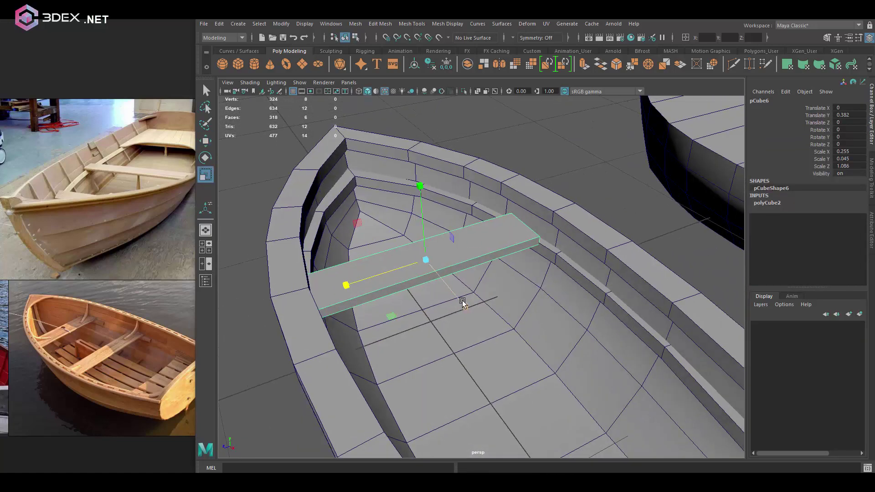
Step: Duplicate the seat plank and move the copy along X as a second seat
key("ctrl+d")
left_click_drag(419, 250, 431, 188, "alt")
key("r")
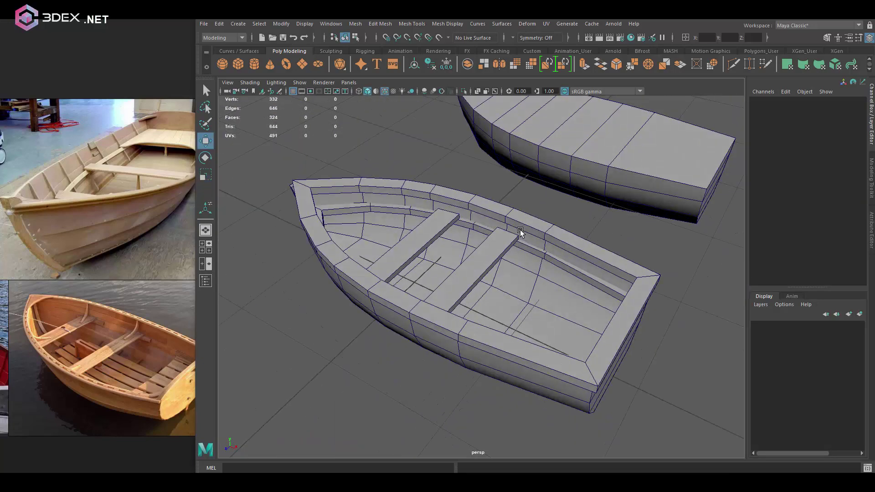
scroll(481, 221, "up", 5)
Step: Add short plank pCube8 near the bow and adjust its faces
left_click_drag(480, 221, 553, 306, "alt")
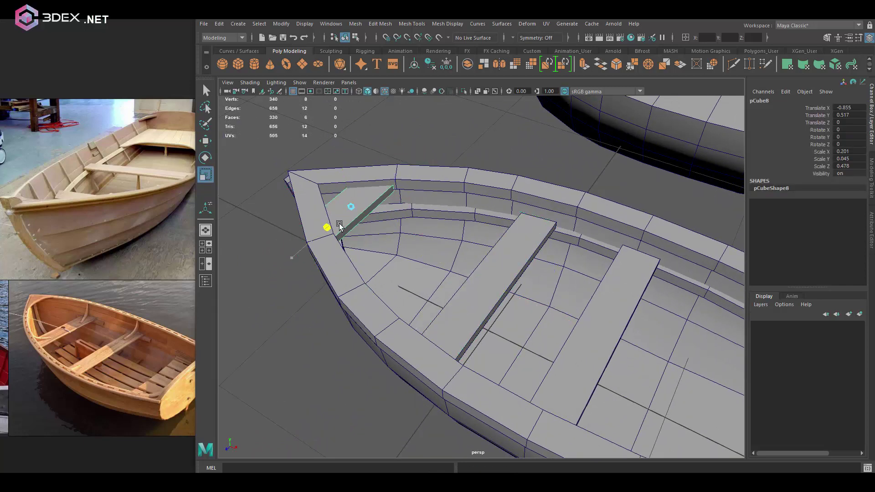
key("f")
key("F11")
left_click_drag(518, 221, 476, 220, "alt")
left_click(418, 225)
key("w")
key("F8")
key("F11")
key("w")
scroll(564, 215, "down", 5)
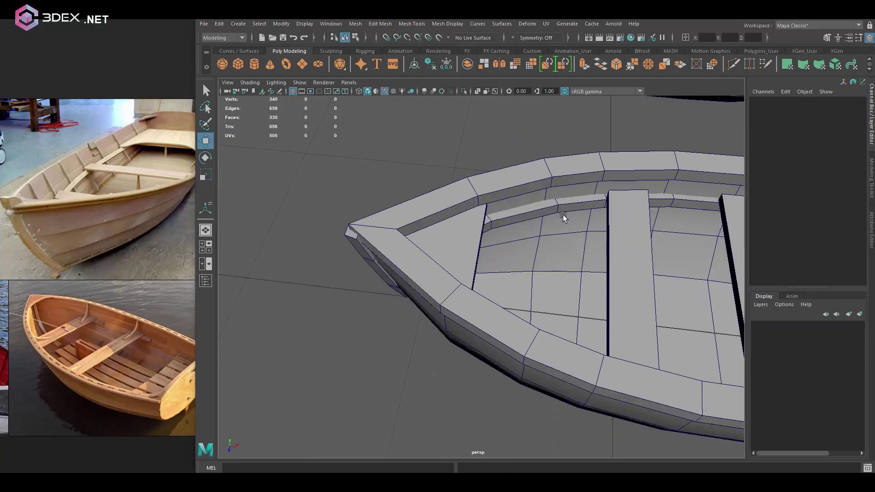
Step: Scale plank pCube9 much narrower as a ledge at the stern
left_click_drag(564, 214, 441, 251, "alt")
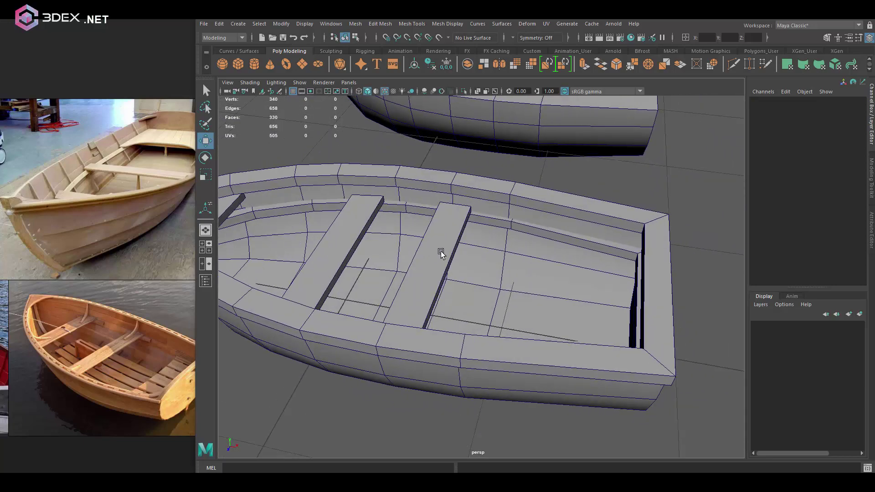
key("r")
left_click_drag(668, 301, 383, 294, "alt")
key("w")
Step: Duplicate the plank, rotate it 105° in Y across the stern, and offset a second copy beside it
key("ctrl+d")
left_click_drag(479, 282, 547, 273)
key("e")
left_click_drag(588, 237, 610, 279)
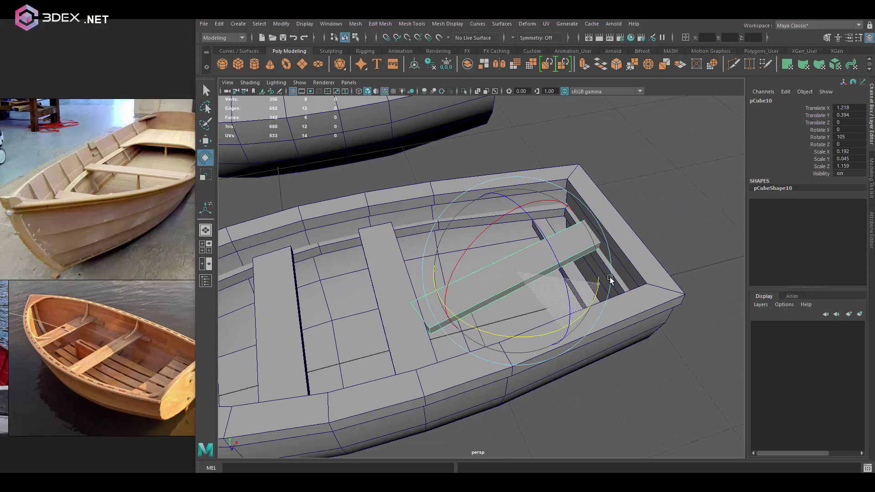
key("ctrl+d")
left_click_drag(617, 247, 365, 225, "alt")
Step: Extrude the stern plank edges to fill the seat's two corners with angled pieces
left_click(566, 260)
left_click_drag(365, 225, 352, 242)
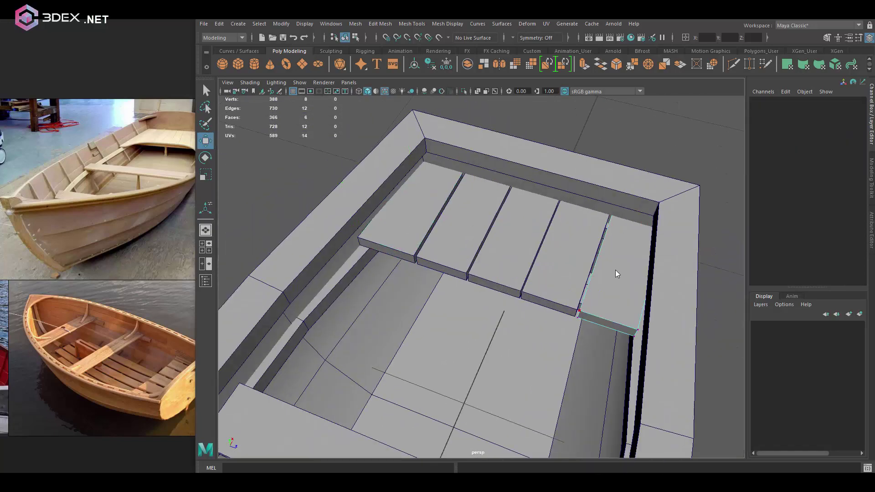
left_click(629, 279)
left_click_drag(629, 279, 566, 254, "alt")
left_click_drag(557, 215, 568, 197, "alt")
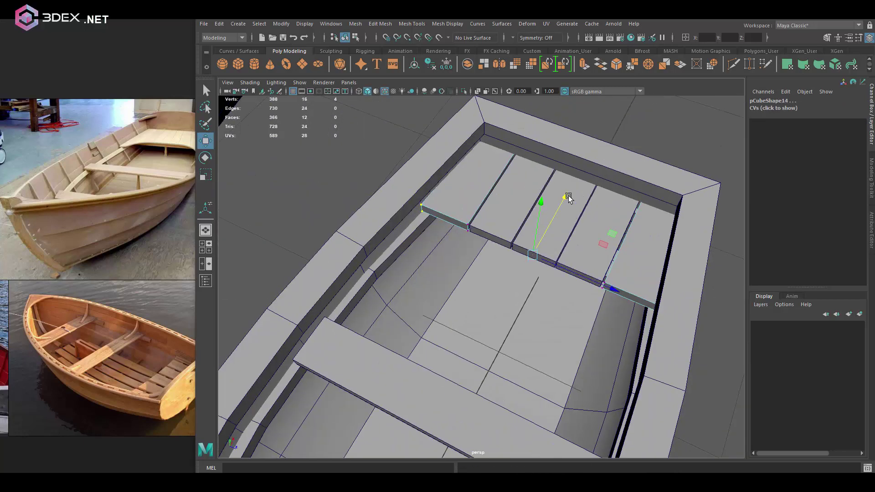
left_click_drag(457, 254, 443, 233, "alt")
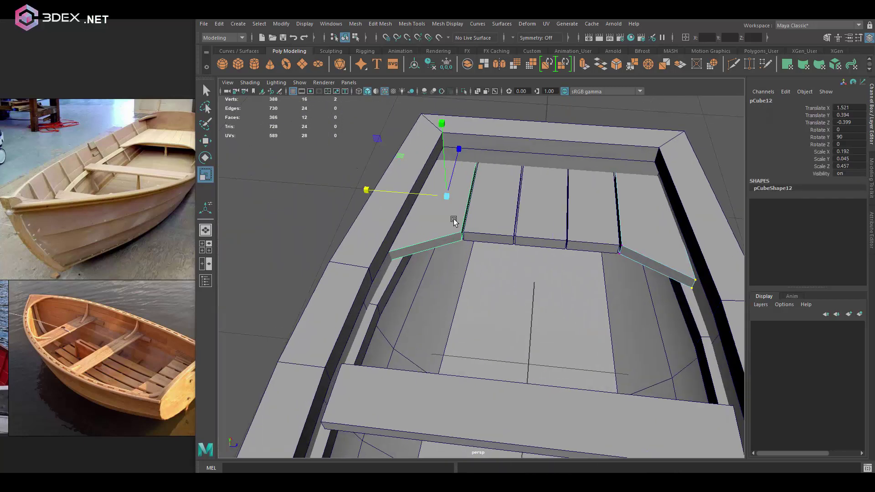
right_click_drag(443, 233, 443, 267, "shift")
left_click_drag(443, 267, 550, 255, "alt")
left_click_drag(313, 259, 507, 231, "alt")
left_click(612, 191)
Step: Select the thin inner stringer strip running along the hull wall for vertex editing
scroll(564, 246, "up", 3)
left_click_drag(564, 247, 488, 252, "alt")
left_click(449, 336)
right_click_drag(488, 252, 440, 249)
Step: Isolate the stringer strip and adjust its tip vertices and end edges near the bow
key("ctrl+1")
left_click_drag(373, 214, 406, 240)
left_click_drag(406, 239, 419, 205, "alt")
key("ctrl+1")
left_click_drag(433, 281, 438, 173, "alt")
right_click_drag(438, 173, 437, 164)
double_click(499, 254)
left_click_drag(437, 164, 466, 302, "alt")
key("w")
scroll(483, 256, "down", 5)
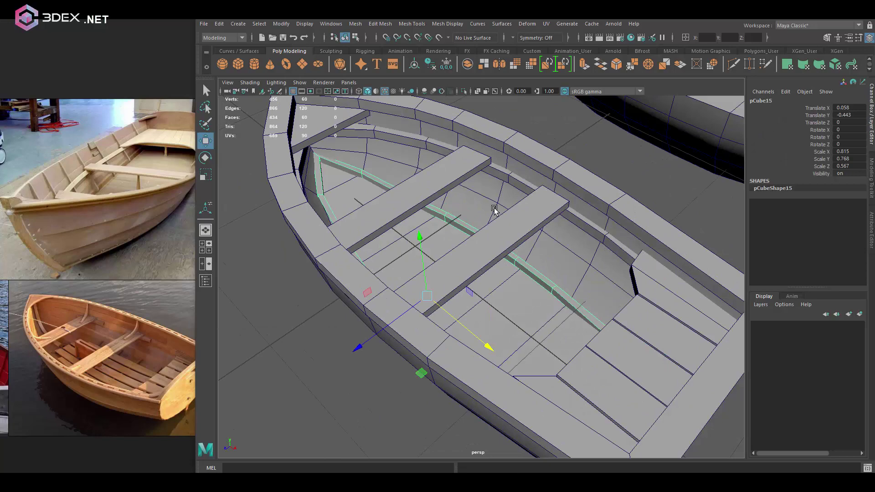
left_click_drag(494, 205, 484, 205, "alt")
Step: Cut a new edge across the strip near the bow with Multi-Cut
key("ctrl+1")
scroll(426, 201, "up", 5)
left_click_drag(426, 200, 458, 216, "alt")
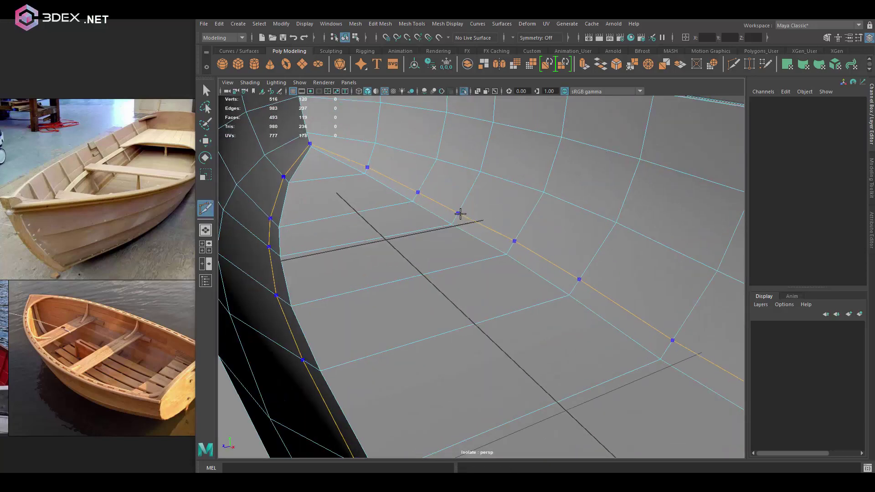
left_click(418, 195)
left_click_drag(417, 195, 378, 207, "alt")
key("w")
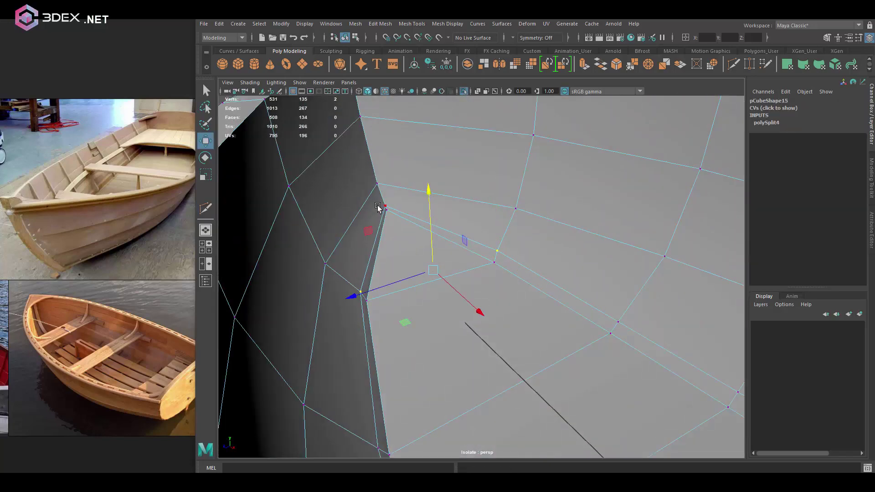
Step: Extrude the strip's faces to a 0.02 thickness and return to the full boat view
key("F11")
scroll(474, 231, "down", 6)
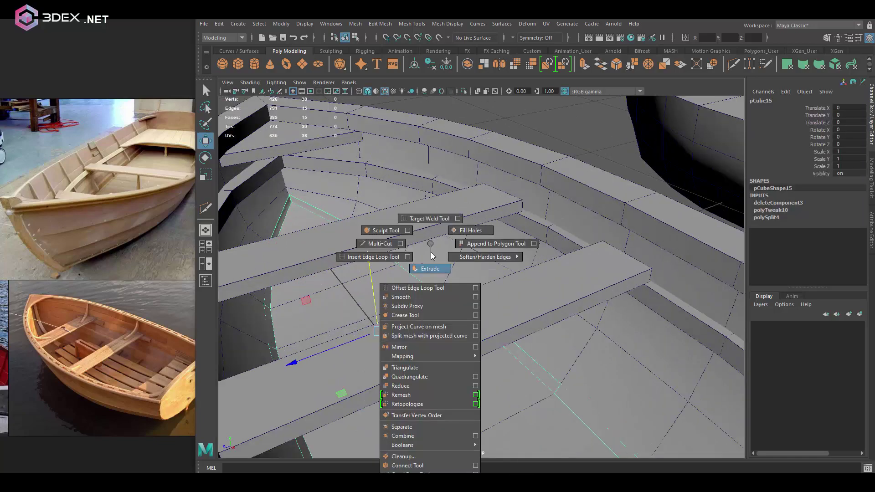
left_click(420, 255)
key("ctrl+z")
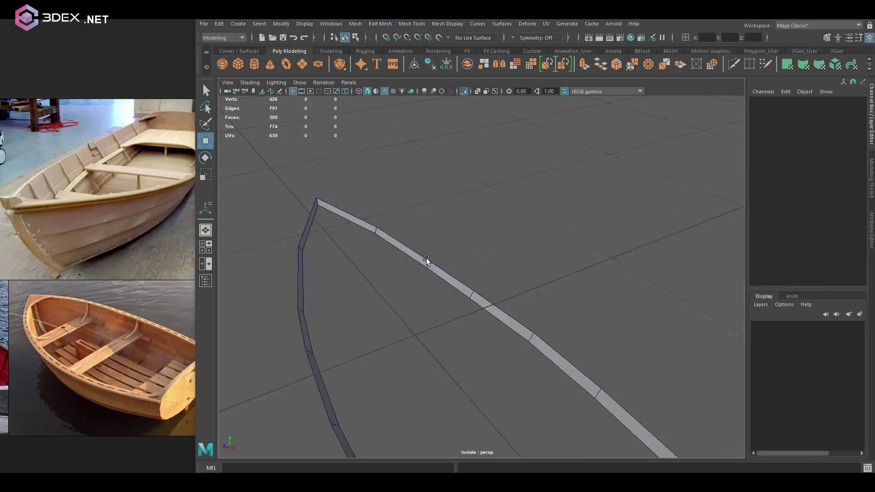
key("ctrl+e")
key("ctrl+1")
left_click_drag(475, 289, 491, 312, "alt")
key("w")
left_click(635, 133)
left_click_drag(635, 133, 524, 264, "alt")
Step: Duplicate the inner hull shell pCube5, isolate the copy, and bevel and extrude a rib strip
left_click(524, 264)
key("ctrl+d")
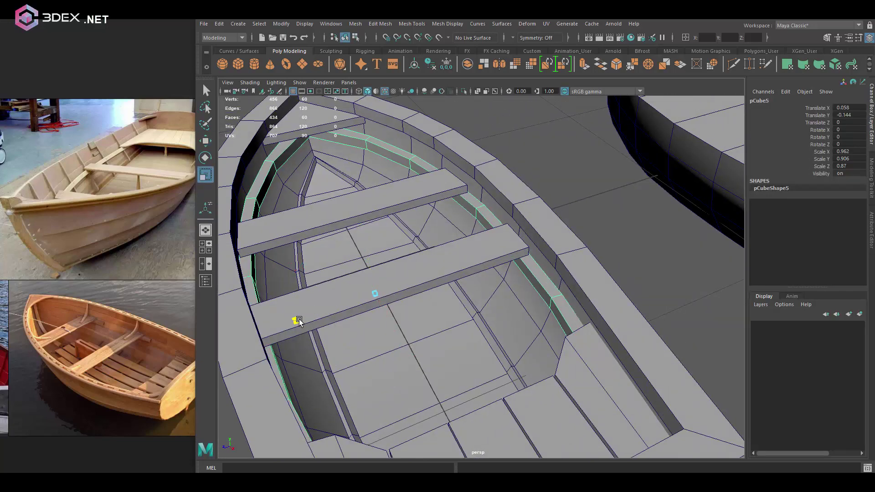
left_click_drag(299, 319, 525, 275, "alt")
key("ctrl+1")
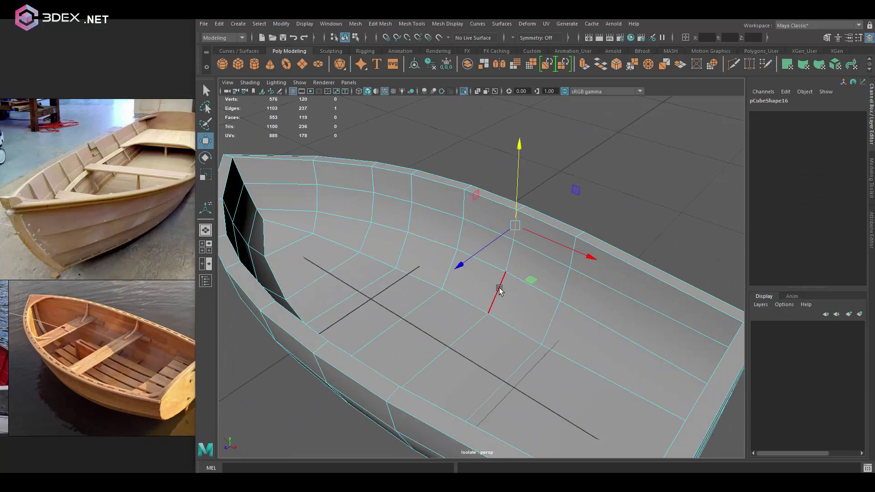
key("ctrl+b")
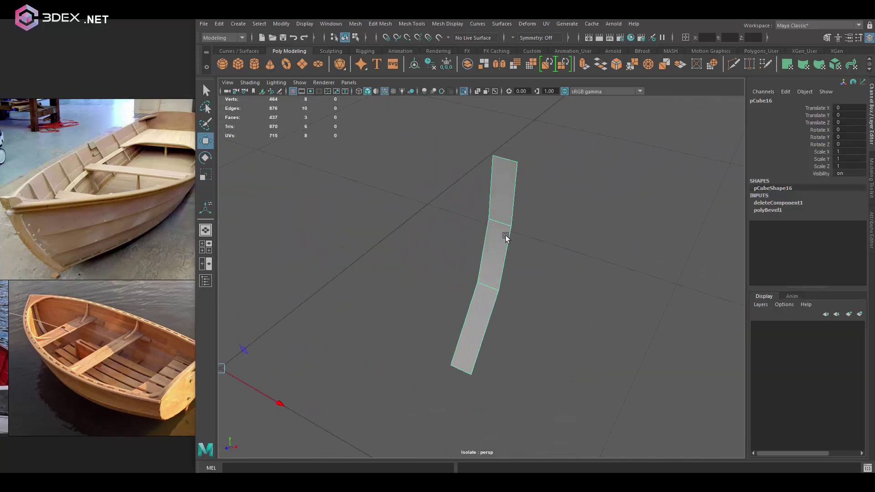
key("ctrl+e")
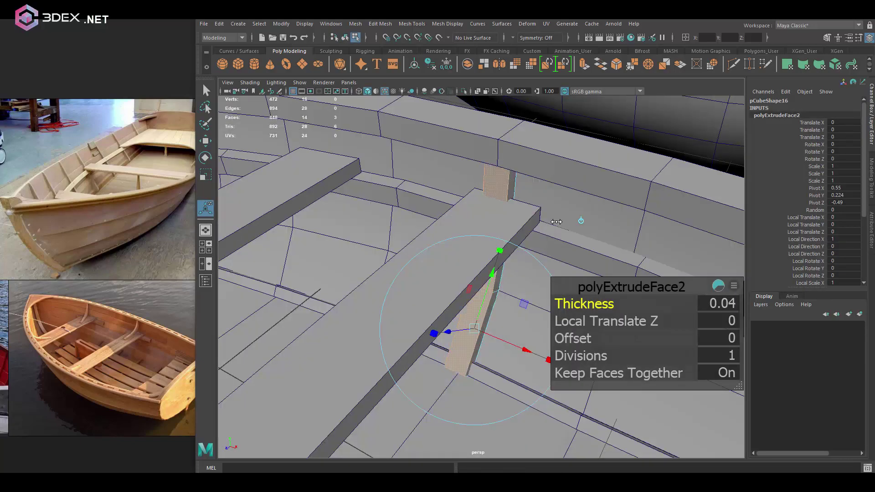
key("w")
left_click_drag(498, 248, 446, 292, "alt")
Step: Move three faces of the trial rib so it sits between the seats
left_click(392, 314)
key("r")
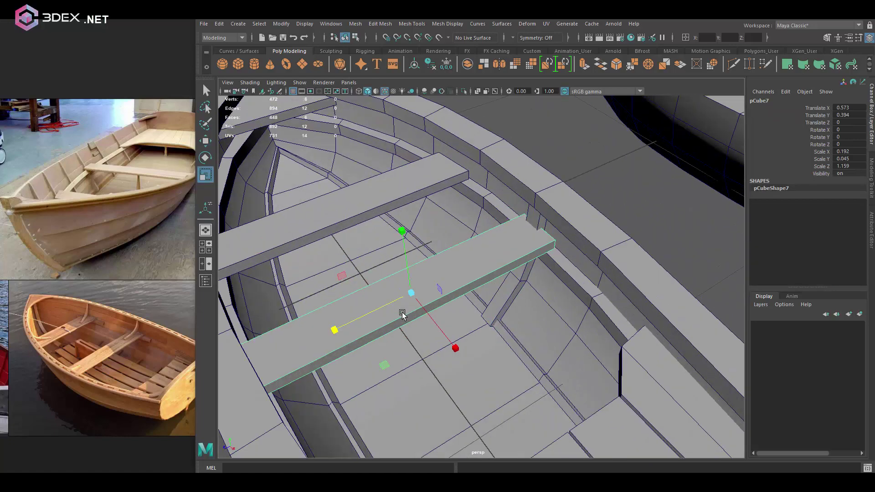
left_click_drag(392, 315, 314, 302, "alt")
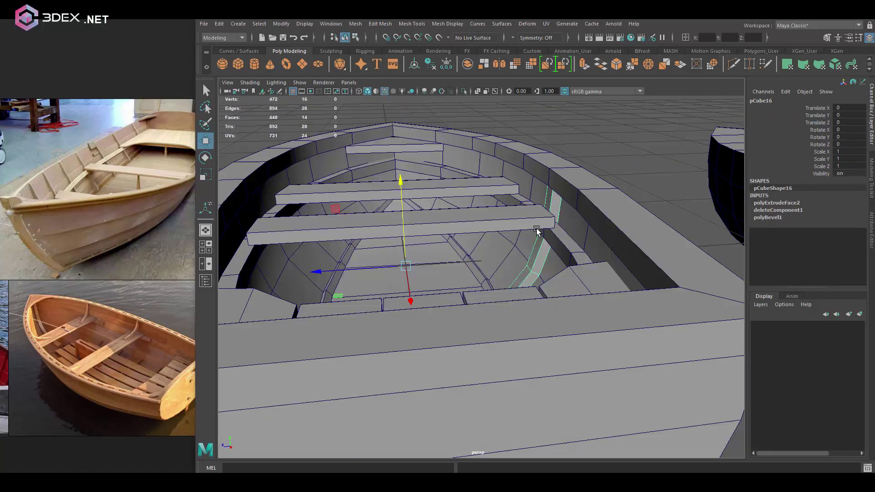
left_click_drag(536, 231, 551, 219, "alt")
left_click(551, 218)
left_click(566, 419)
left_click_drag(474, 279, 412, 242, "alt")
right_click(537, 223)
left_click(582, 208)
Step: Review the rib's faces around the bow and seats, then clear the component selection
left_click(411, 242)
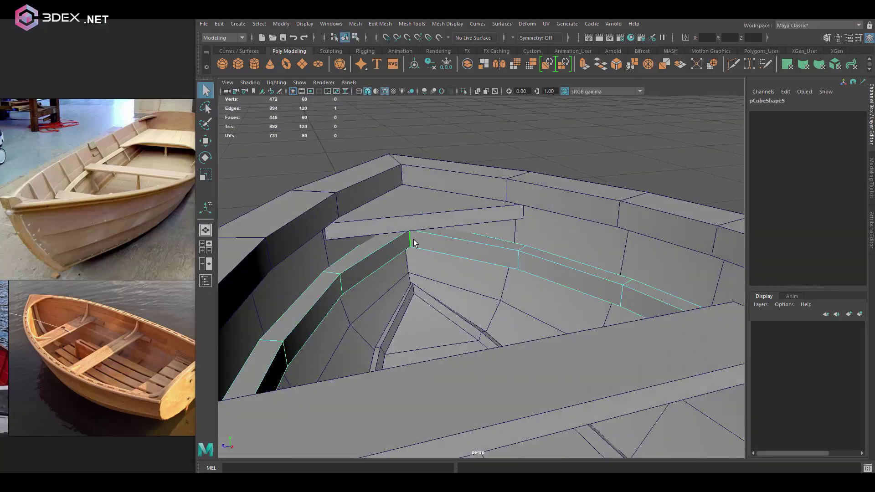
left_click(522, 258)
scroll(521, 254, "down", 5)
mouse_move(521, 254)
left_mouse_down("alt")
mouse_move(528, 240)
mouse_move(524, 259)
mouse_move(550, 271)
mouse_move(437, 225)
mouse_move(497, 235)
mouse_move(523, 256)
left_mouse_up("alt")
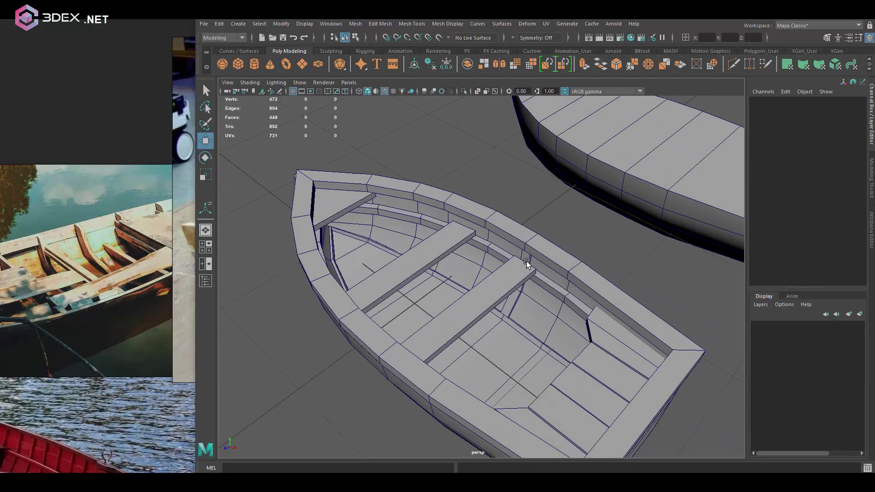
scroll(529, 253, "up", 5)
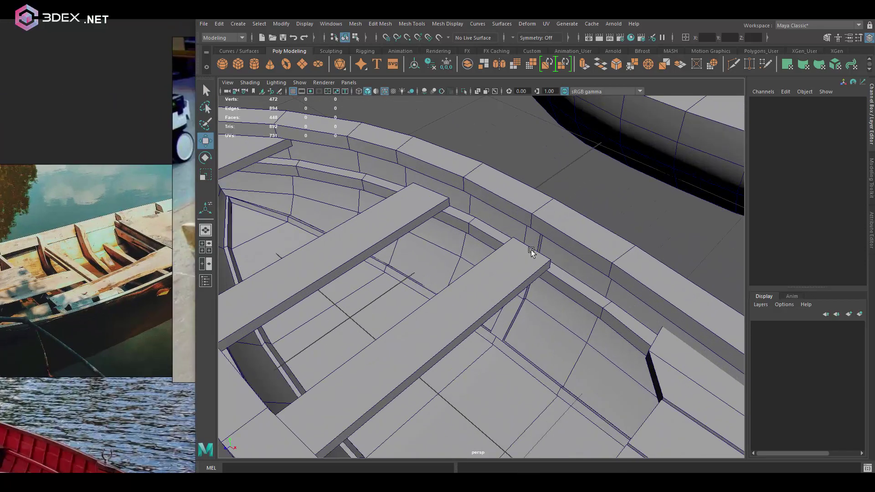
right_click_drag(535, 233, 536, 257)
left_click_drag(535, 258, 529, 268, "alt")
right_click(528, 268, "shift")
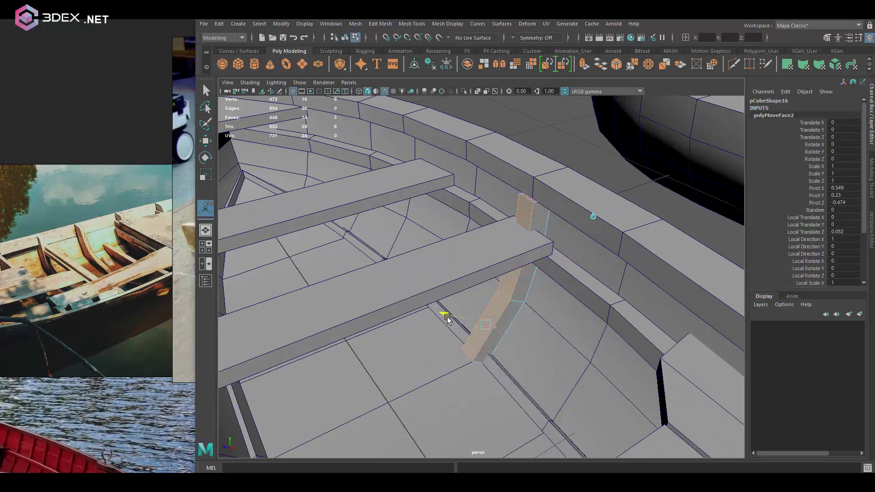
scroll(454, 318, "down", 5)
key("q")
left_click(575, 257)
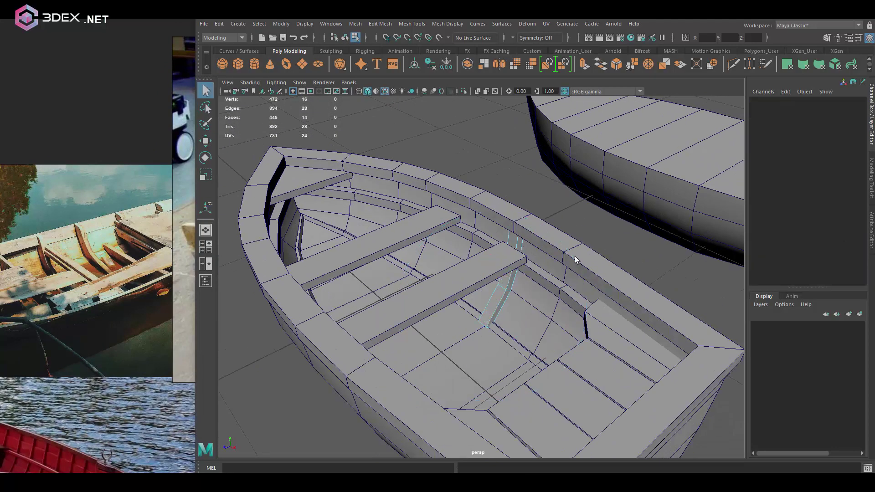
mouse_move(547, 223)
right_mouse_down()
mouse_move(546, 206)
mouse_move(553, 225)
right_mouse_up()
scroll(521, 269, "up", 4)
Step: Isolate the hull copy and select an edge loop across it
key("ctrl+1")
left_click_drag(528, 274, 471, 232, "alt")
double_click(449, 230)
Step: Insert an edge loop across the hull copy and bevel the rib edge loops
left_click(545, 254)
left_click_drag(546, 254, 514, 382, "alt")
key("w")
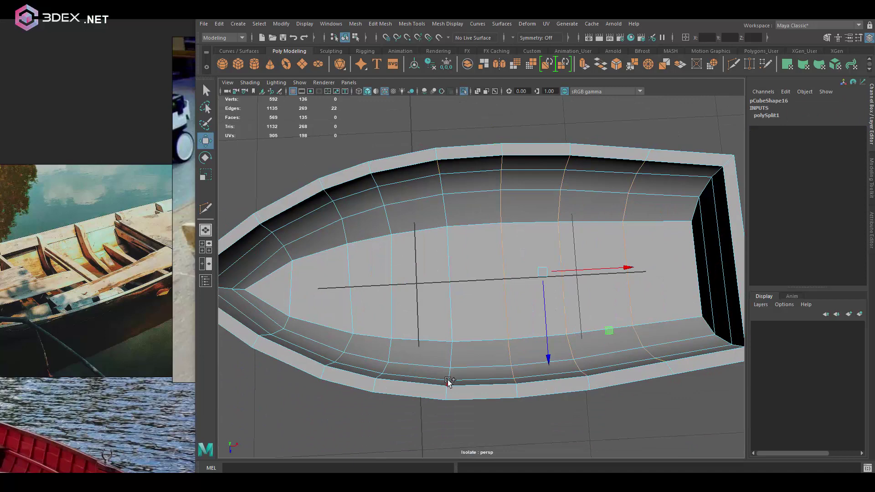
key("ctrl+b")
left_click_drag(436, 202, 474, 190, "alt")
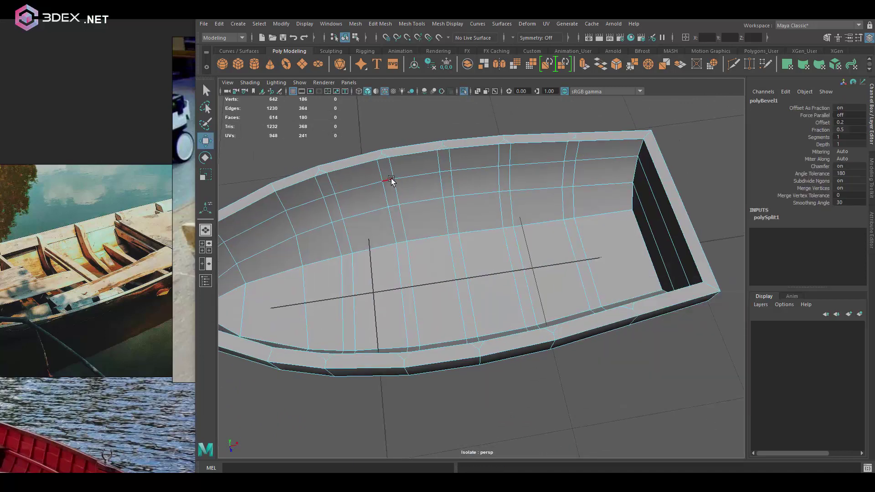
Step: Select the face loops for the five ribs
left_click_drag(391, 181, 337, 395, "alt")
double_click(337, 396)
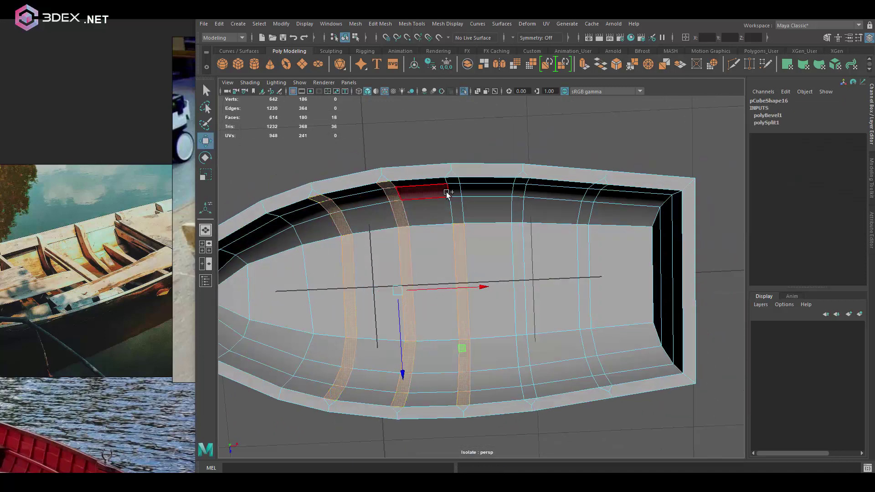
double_click(585, 254, "shift")
scroll(502, 282, "down", 3)
left_click_drag(306, 183, 694, 414)
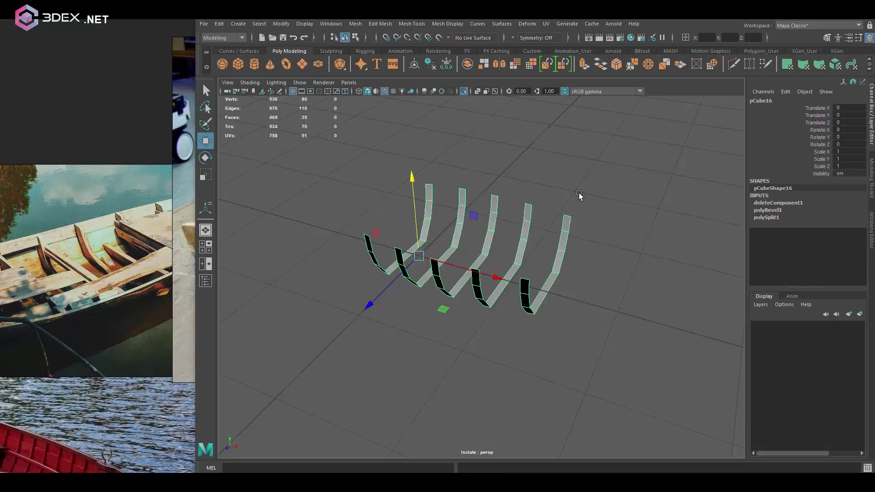
Step: Extrude the rib strips to a 0.09 thickness and view them inside the boat
left_click(508, 264)
key("ctrl+1")
scroll(560, 242, "up", 4)
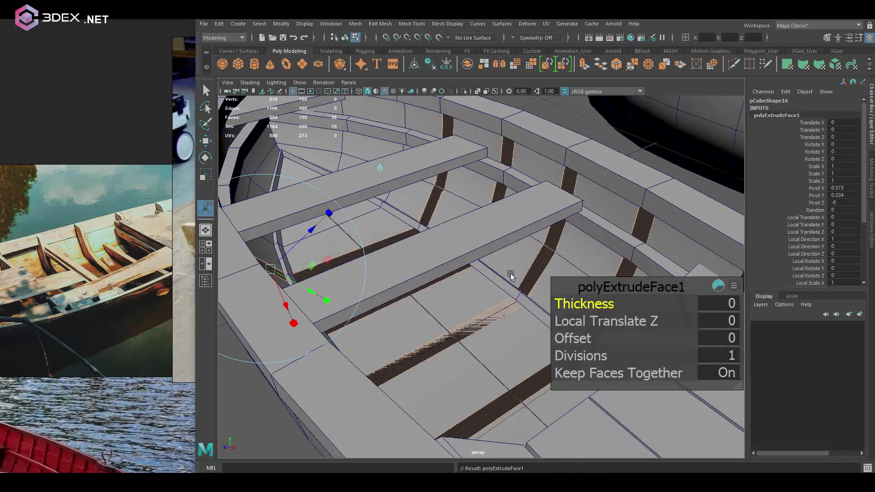
middle_click_drag(501, 287, 495, 287)
scroll(494, 287, "down", 3)
left_click_drag(494, 287, 490, 251, "alt")
scroll(490, 250, "up", 3)
middle_click_drag(456, 240, 463, 241)
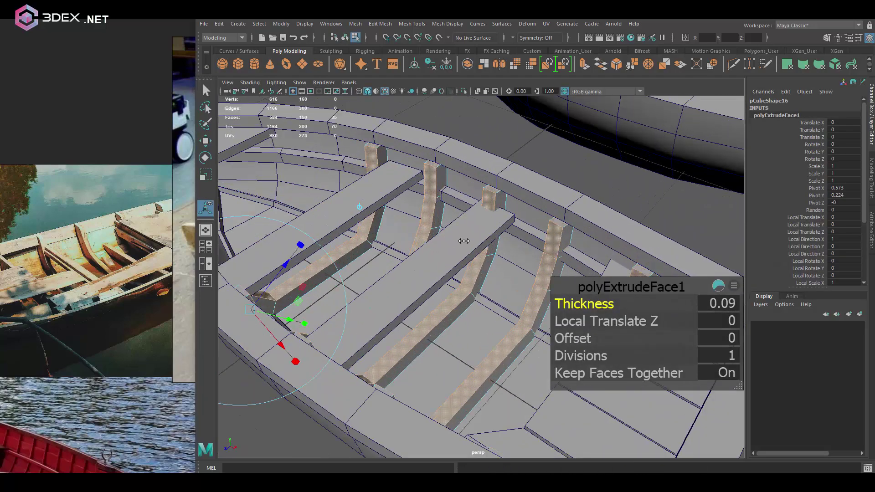
key("w")
scroll(521, 234, "down", 5)
left_click_drag(521, 234, 440, 244, "alt")
scroll(439, 244, "up", 4)
Step: Select the rib face strip inside the hull and extrude it to a 0.04 thickness
left_click(466, 234)
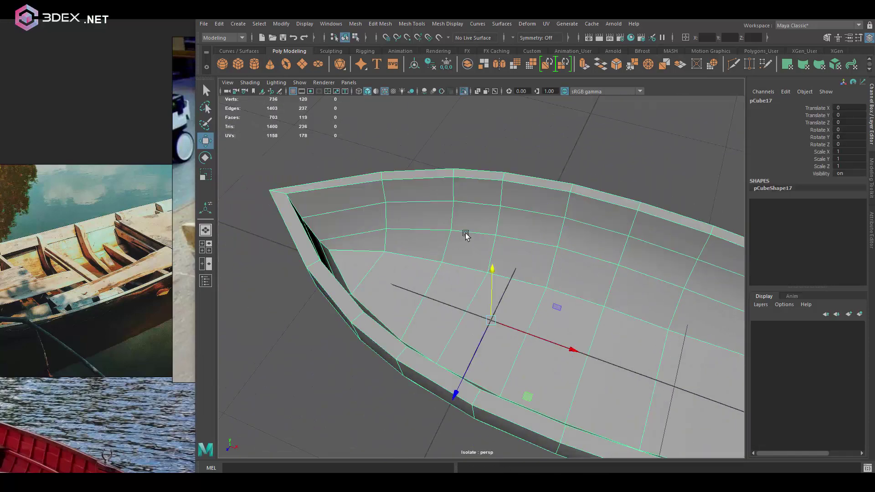
scroll(429, 213, "down", 2)
key("ctrl+b")
left_click_drag(437, 215, 528, 273, "alt")
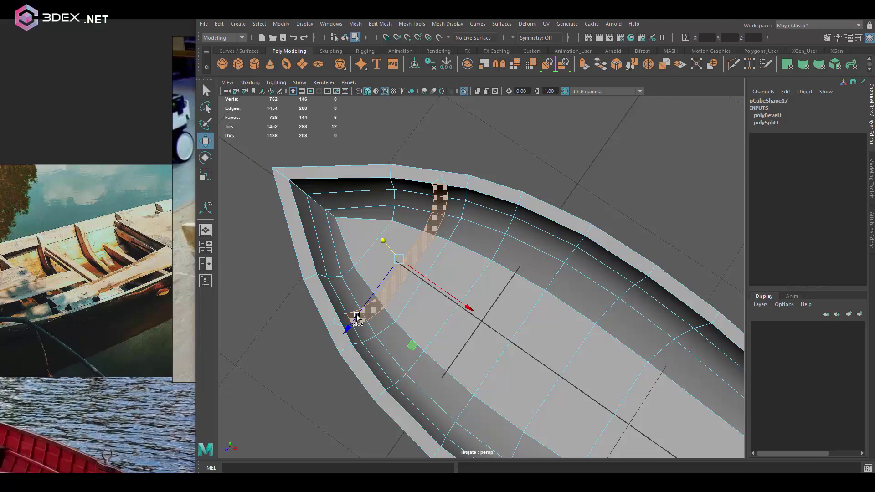
left_click(530, 277)
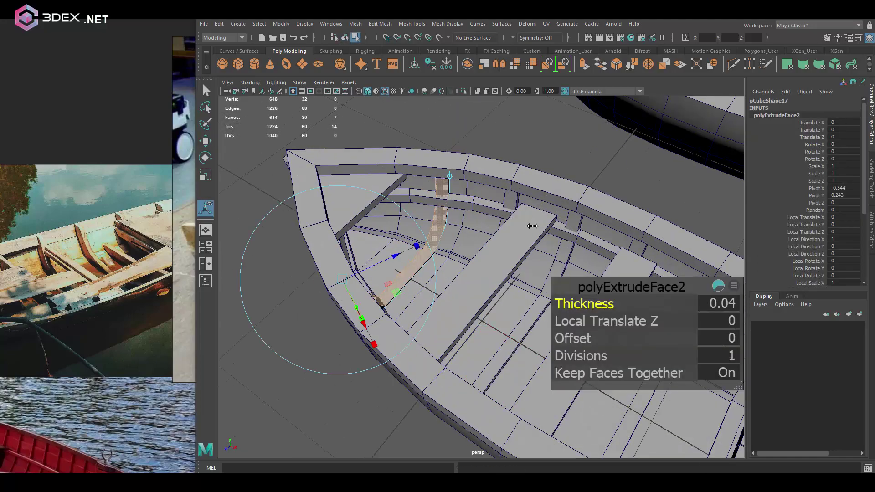
key("q")
Step: Orbit and zoom out to view the whole boat with its ribs
scroll(466, 218, "down", 5)
left_click_drag(467, 217, 346, 243, "alt")
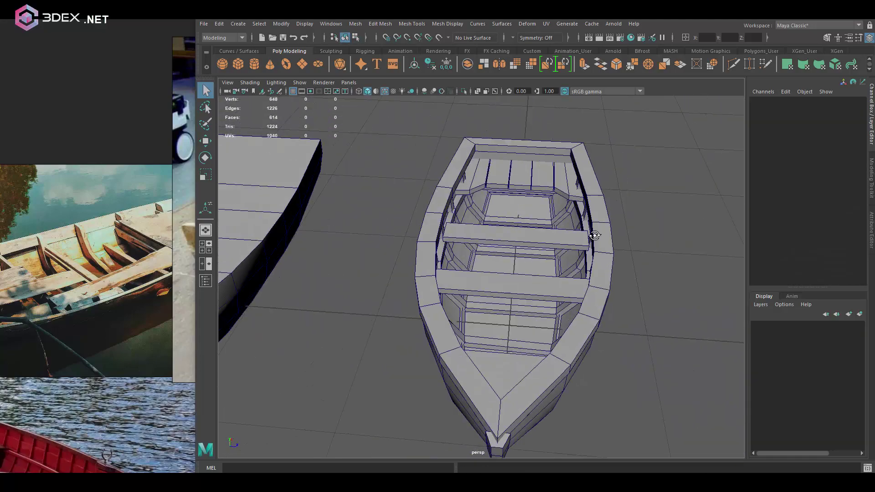
scroll(98, 370, "down", 2)
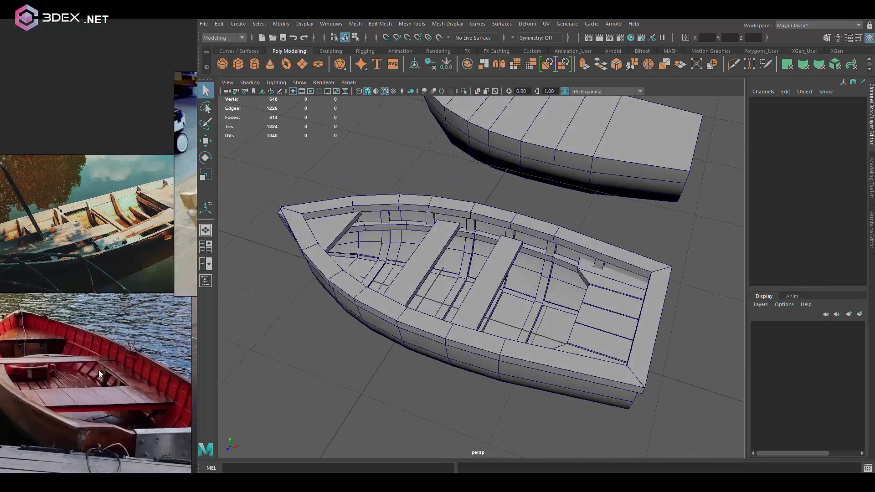
scroll(98, 370, "up", 3)
scroll(120, 339, "up", 1)
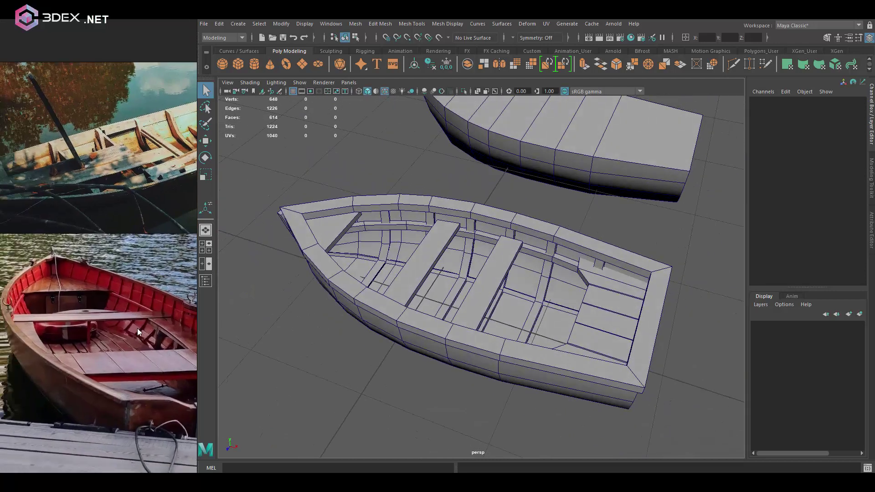
scroll(138, 331, "up", 3)
mouse_move(482, 275)
left_mouse_down("alt")
mouse_move(500, 286)
mouse_move(474, 280)
left_mouse_up("alt")
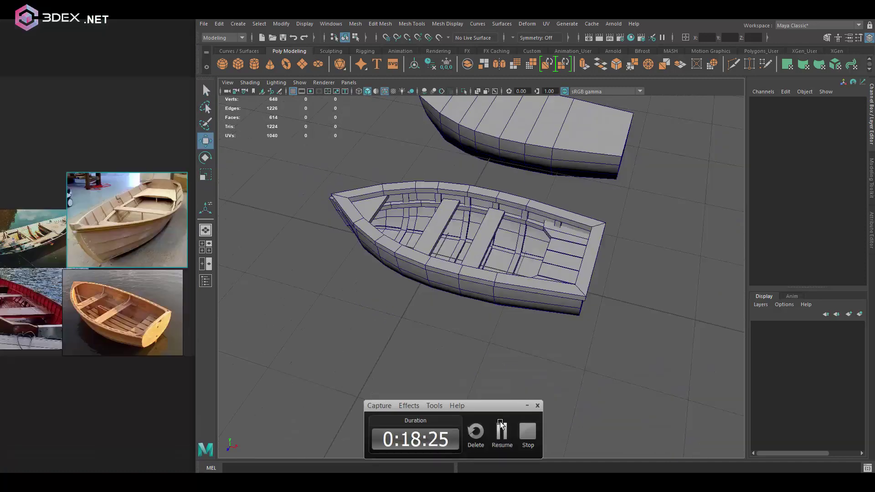
Step: Bevel the outer hull's edge loop with 2 segments, checking it in smooth preview
left_click(507, 272)
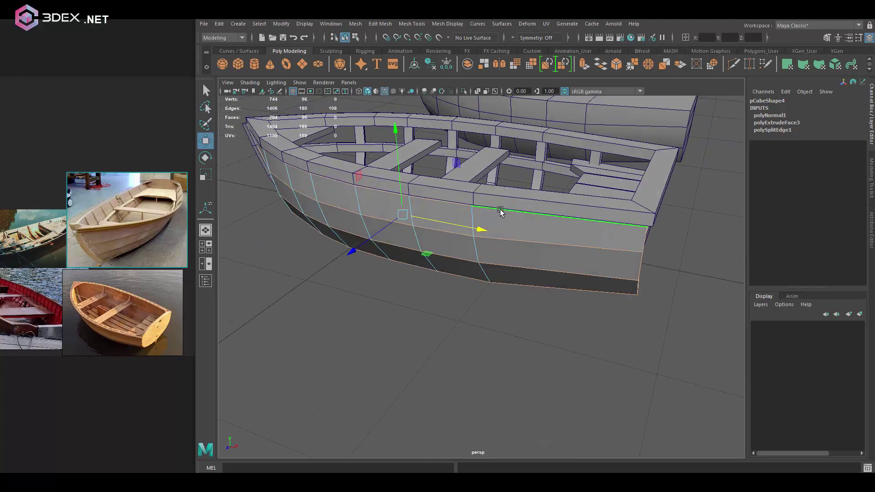
key("ctrl+b")
left_click_drag(570, 246, 464, 221, "alt")
key("3")
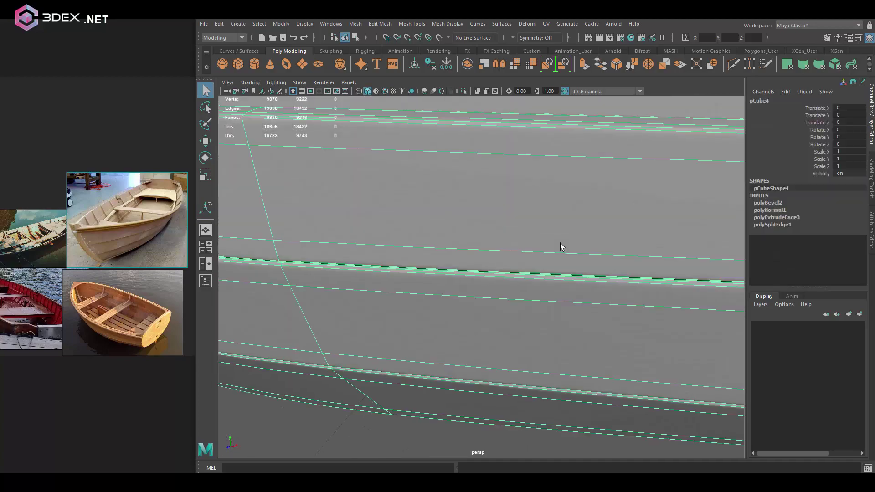
scroll(560, 242, "down", 5)
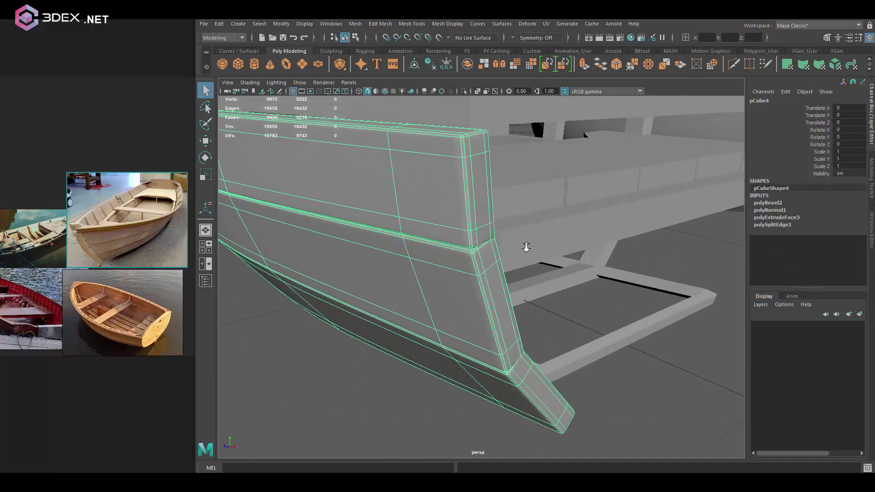
left_click_drag(523, 244, 485, 247, "alt")
key("ctrl+z")
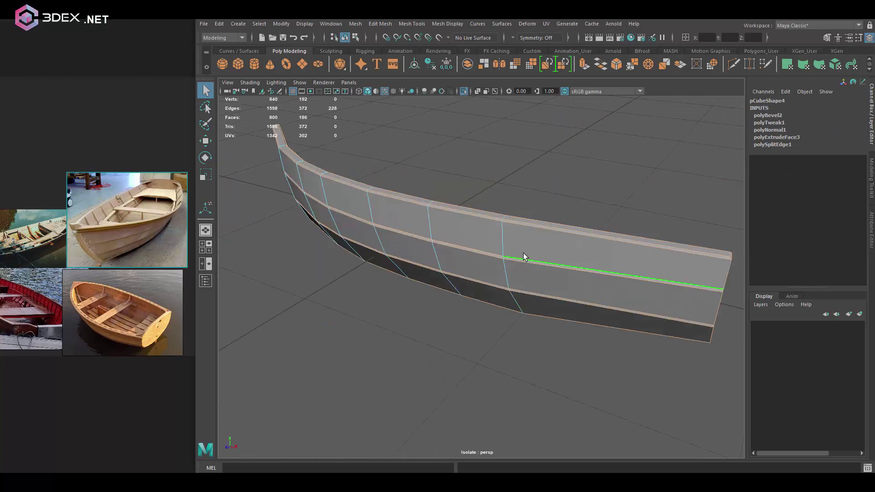
left_click(729, 320)
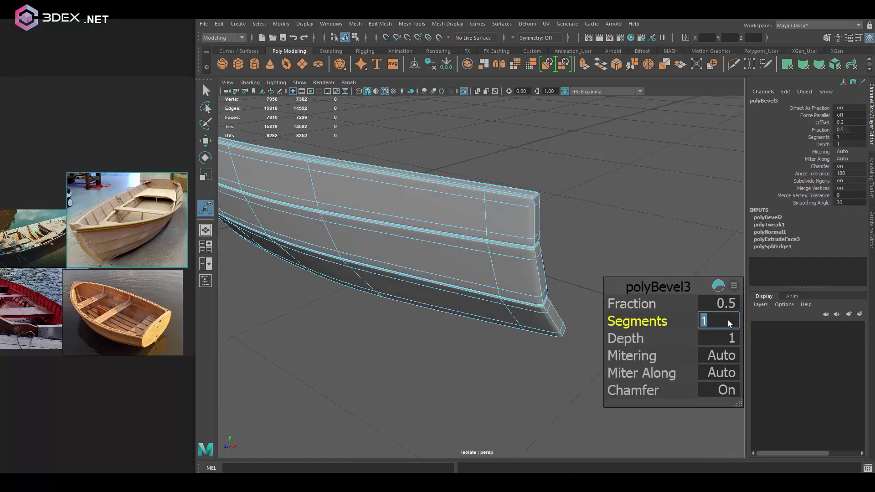
type("2")
key("F8")
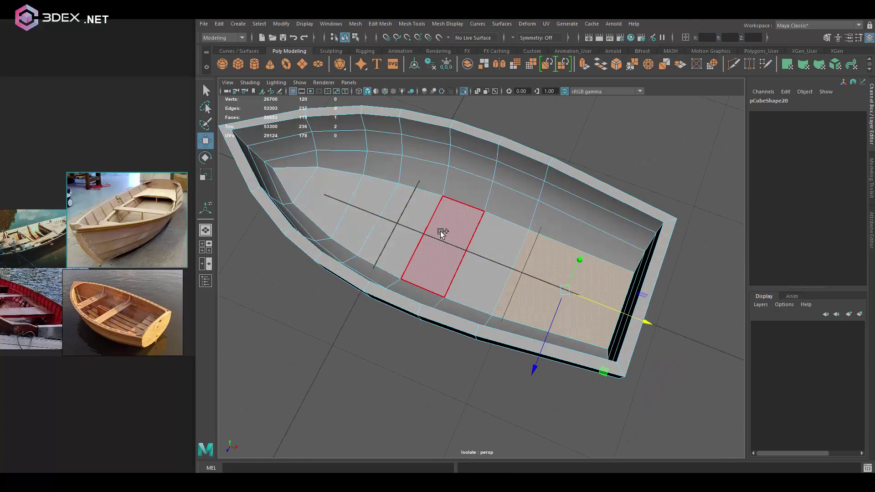
Step: Box-select the hull's bottom faces and extrude them into a thin keel strip
left_click_drag(307, 148, 711, 388)
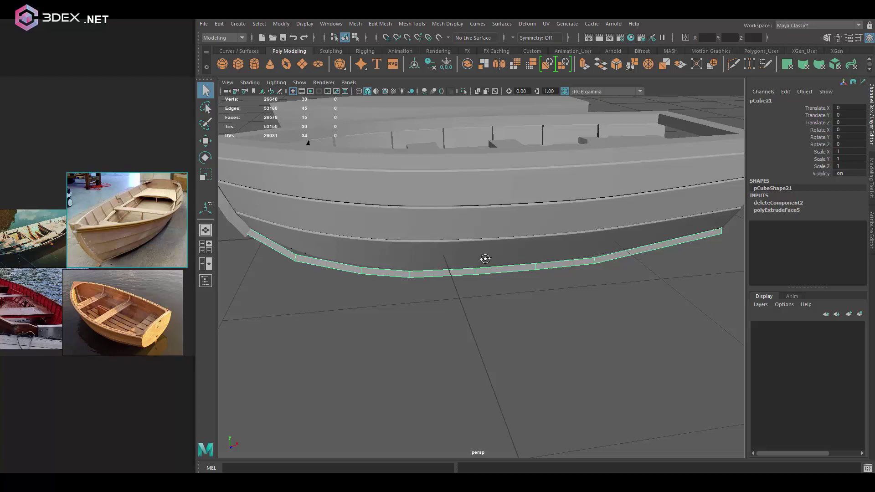
right_click_drag(533, 245, 533, 279, "shift")
right_click_drag(533, 276, 532, 277, "shift")
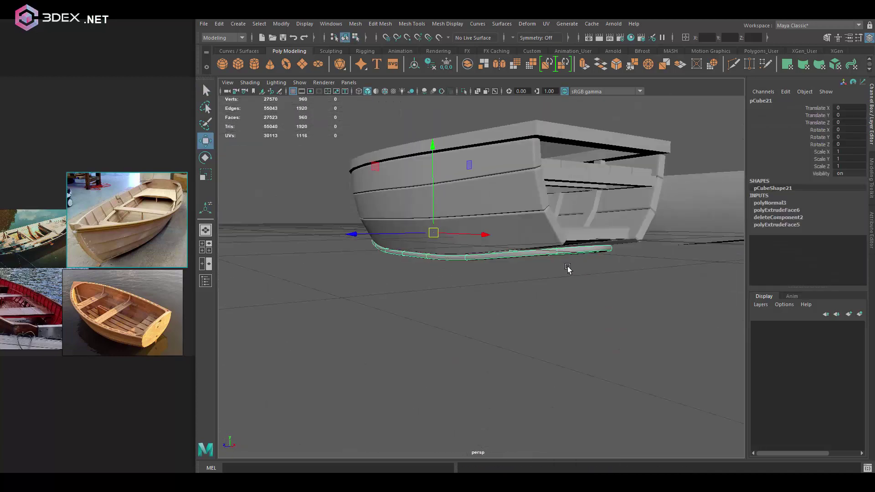
key("ctrl+1")
key("1")
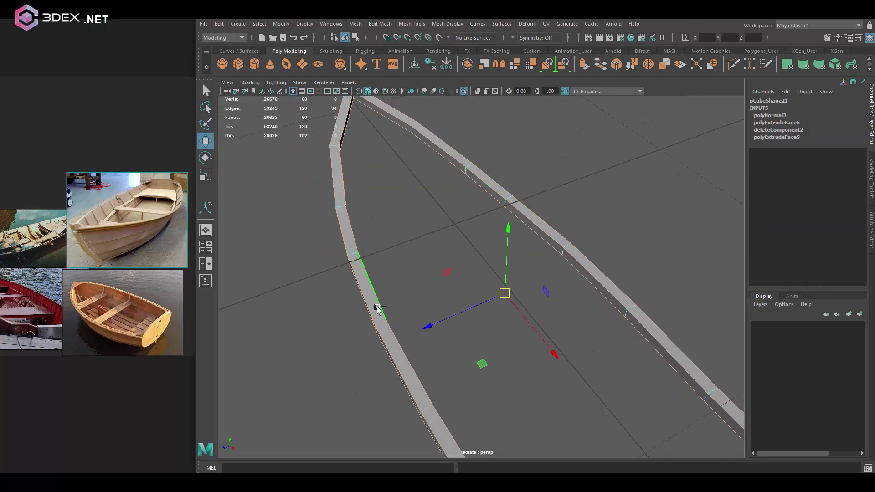
Step: Bevel the keel's edges with fraction 0.3 and 2 segments
key("ctrl+b")
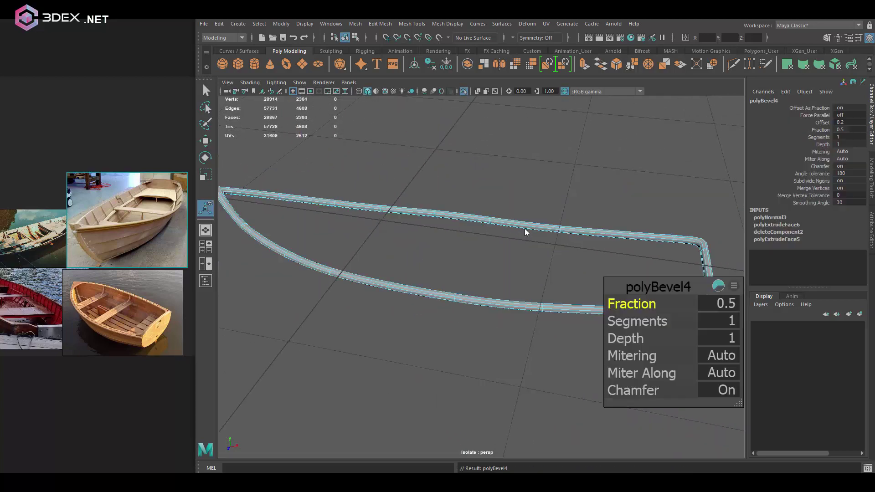
key("ctrl+1")
left_click_drag(524, 230, 490, 259, "alt")
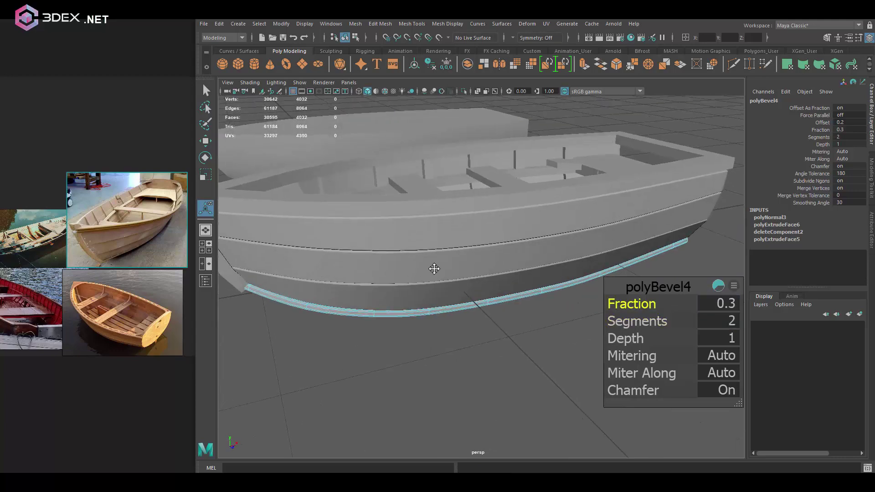
key("w")
right_click_drag(434, 269, 428, 299, "alt")
left_click_drag(428, 299, 501, 270, "alt")
right_click_drag(501, 270, 547, 245, "alt")
left_click_drag(546, 245, 533, 248, "alt")
Step: Extrude the three transom faces of the spare hull into a board with thickness 0.04
right_click_drag(533, 248, 524, 256, "alt")
left_click(554, 250)
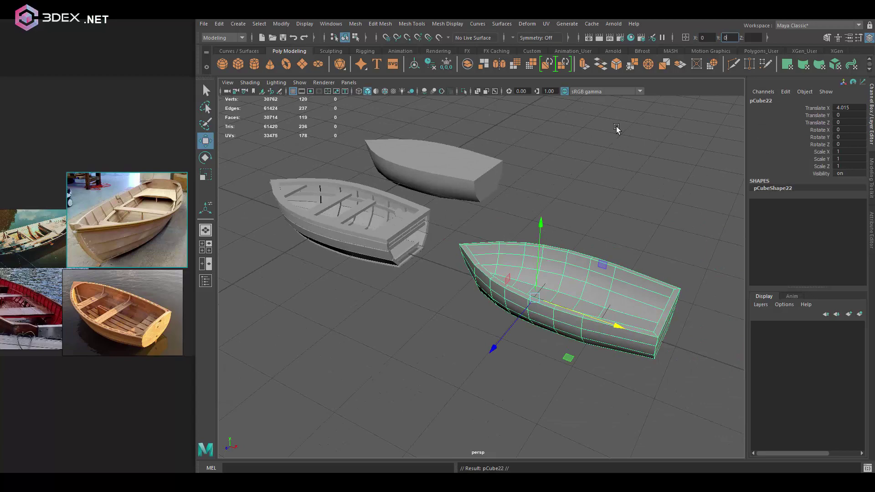
left_click_drag(616, 129, 501, 205, "alt")
key("ctrl+1")
right_click_drag(502, 206, 390, 188, "alt")
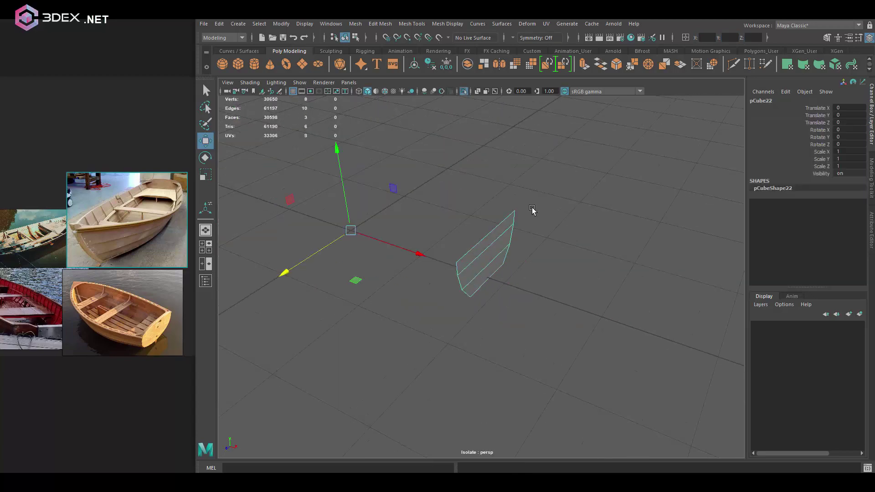
key("ctrl+1")
key("f")
right_click(432, 177)
left_click_drag(368, 214, 543, 178, "alt")
key("ctrl+e")
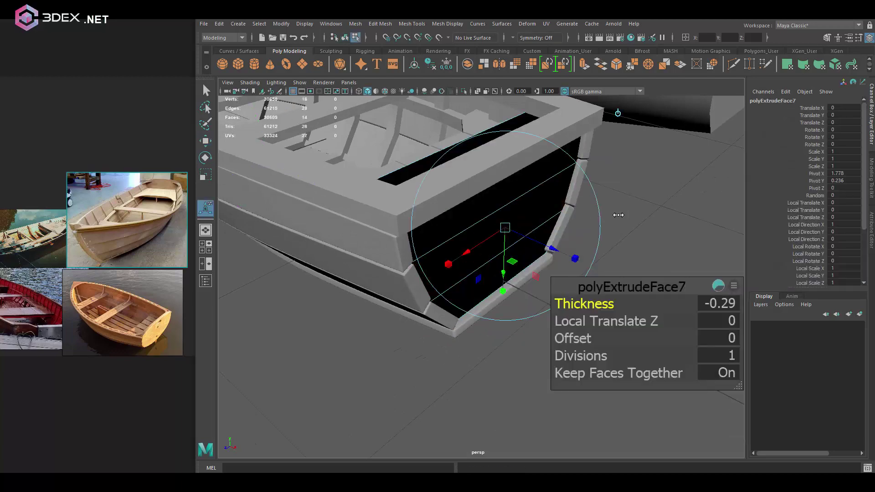
left_click_drag(617, 211, 552, 147, "alt")
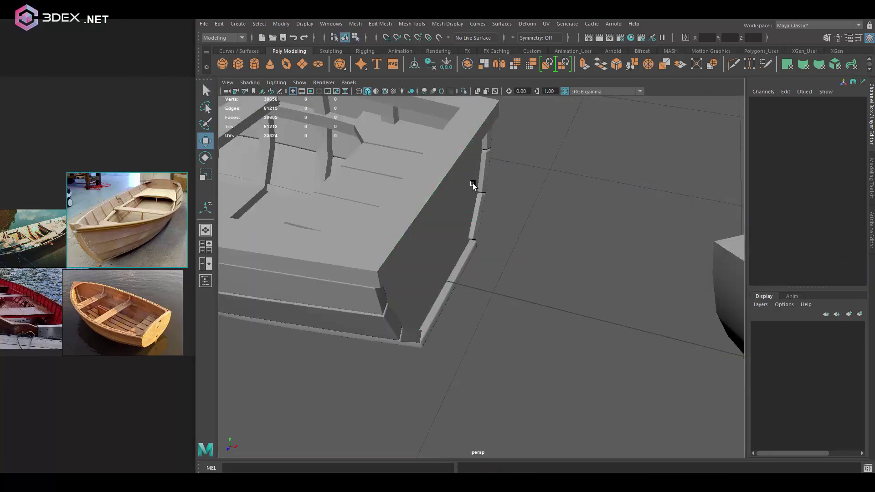
left_click_drag(472, 183, 476, 262, "alt")
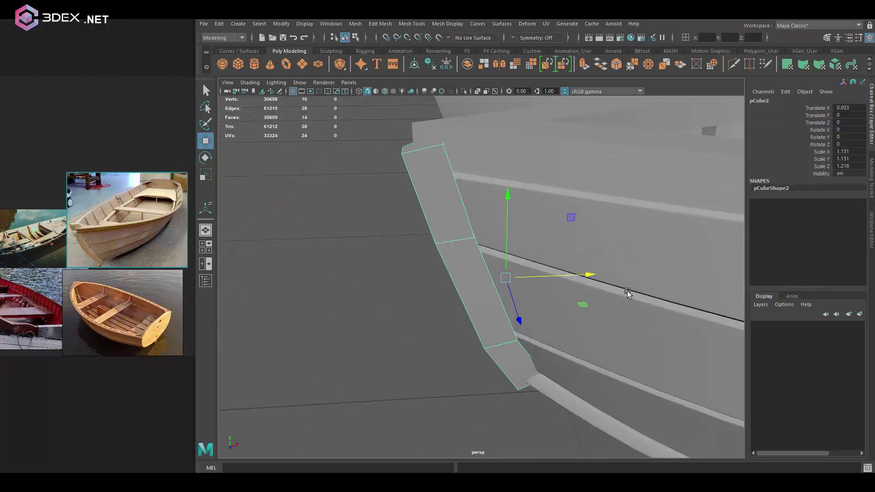
Step: Scale the bow stem piece in Z so it fits the hull's bow
left_click_drag(628, 293, 566, 278, "alt")
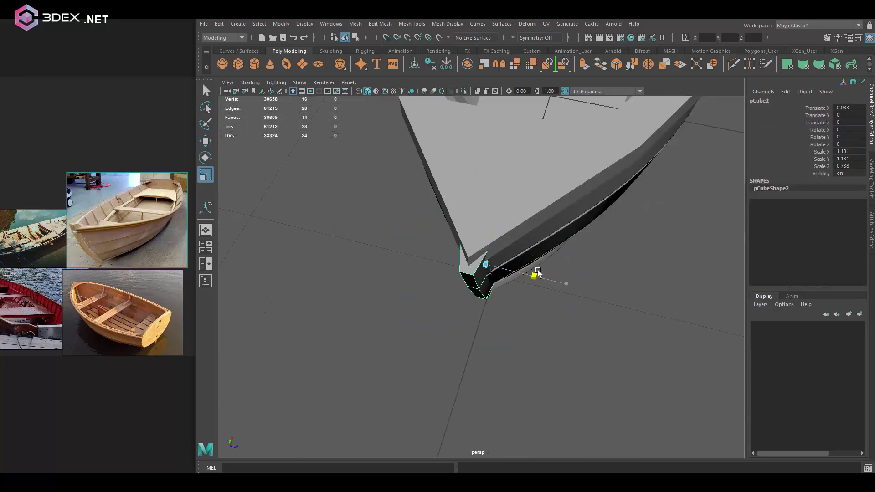
key("w")
left_click_drag(538, 273, 585, 278)
key("r")
left_click_drag(586, 278, 460, 233, "alt")
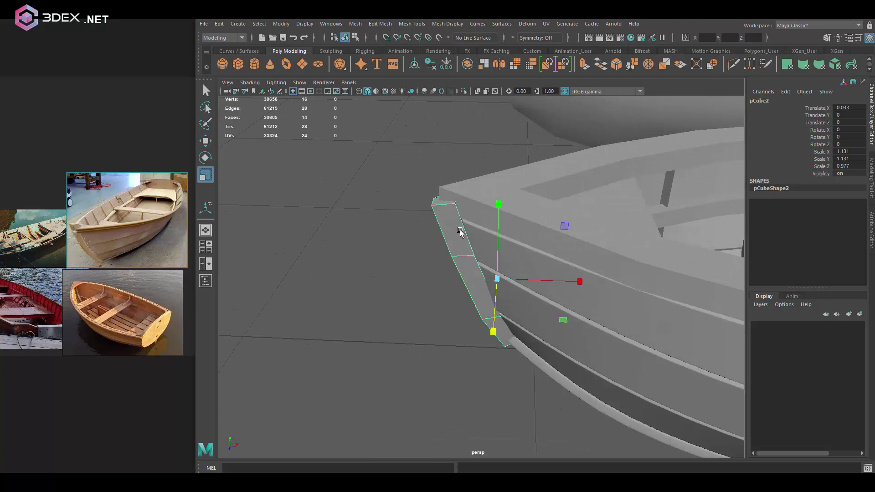
key("w")
left_click_drag(581, 277, 464, 258, "alt")
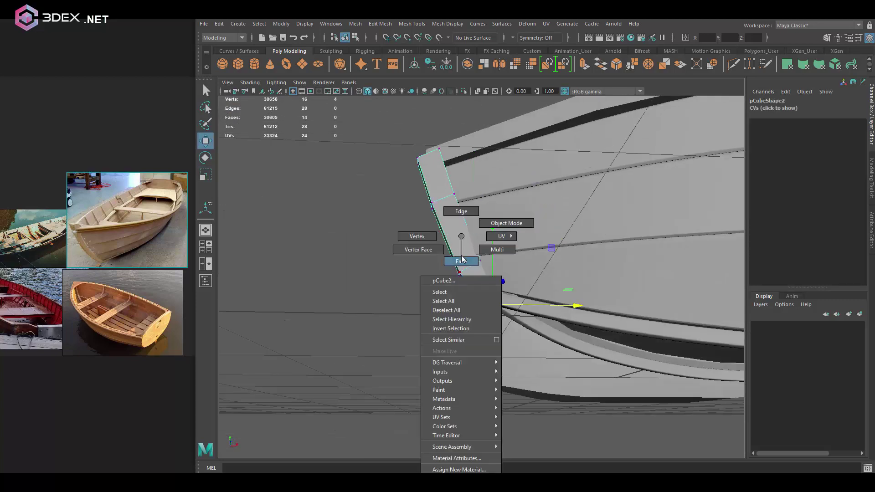
Step: Select the edge loop along the bow stem and the bow rim, checking the bow from several angles
right_click_drag(462, 259, 461, 261)
left_click_drag(462, 260, 491, 224, "alt")
double_click(467, 268)
left_click_drag(467, 268, 453, 205, "alt")
key("w")
left_click(460, 211)
left_click_drag(500, 260, 408, 187, "alt")
right_click_drag(478, 201, 512, 199)
left_click_drag(513, 200, 494, 178, "alt")
right_click_drag(495, 178, 538, 182)
Step: Reselect the thin bow stem piece and return it to whole-object editing
left_click(498, 159)
key("r")
right_click_drag(494, 225, 494, 225)
key("F8")
key("w")
right_click_drag(560, 281, 479, 292, "alt")
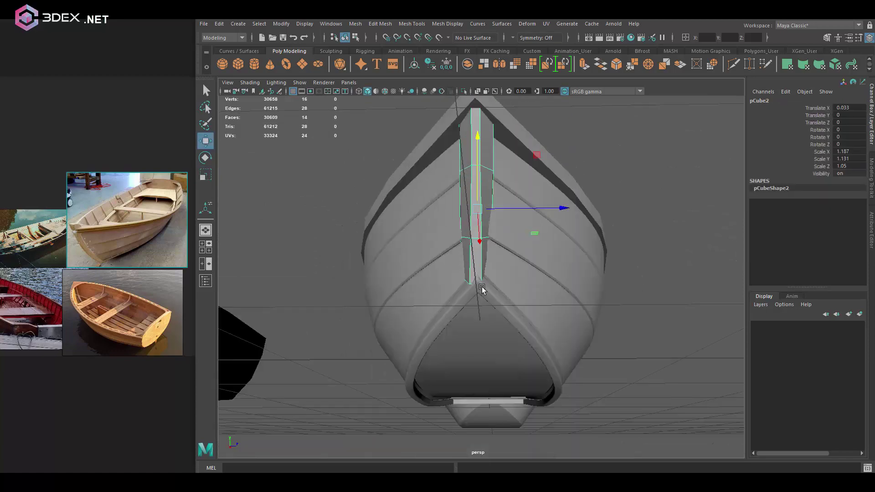
left_click_drag(479, 291, 488, 207, "alt")
right_click_drag(487, 208, 488, 180)
Step: Bevel the stem's edge loop with fraction 0.5 and 2 segments
double_click(479, 250)
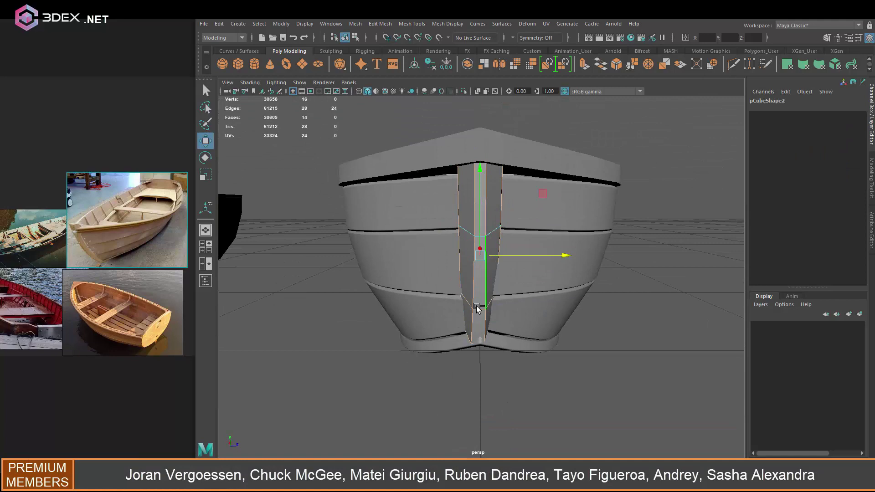
left_click_drag(479, 251, 450, 209, "alt")
right_click_drag(450, 210, 485, 258, "shift")
left_click_drag(485, 258, 469, 266, "alt")
left_click_drag(688, 323, 700, 324)
left_click_drag(700, 324, 578, 207, "alt")
Step: Bevel the rim edge loop at the bow with a 0.1 fraction
key("r")
left_click(459, 294)
left_click_drag(459, 294, 483, 237, "alt")
right_click_drag(483, 237, 478, 231, "alt")
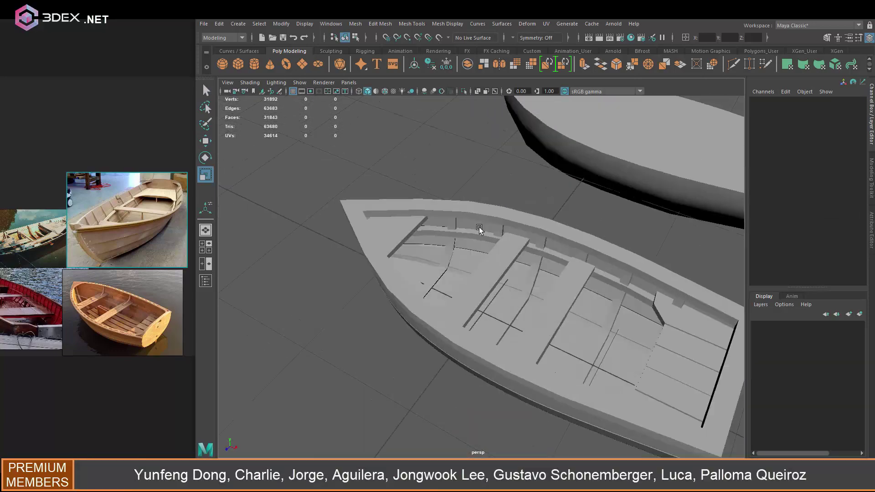
left_click(377, 208)
key("w")
right_click_drag(377, 208, 421, 246, "alt")
right_click_drag(427, 205, 427, 188)
right_click_drag(427, 188, 365, 279, "alt")
double_click(403, 269)
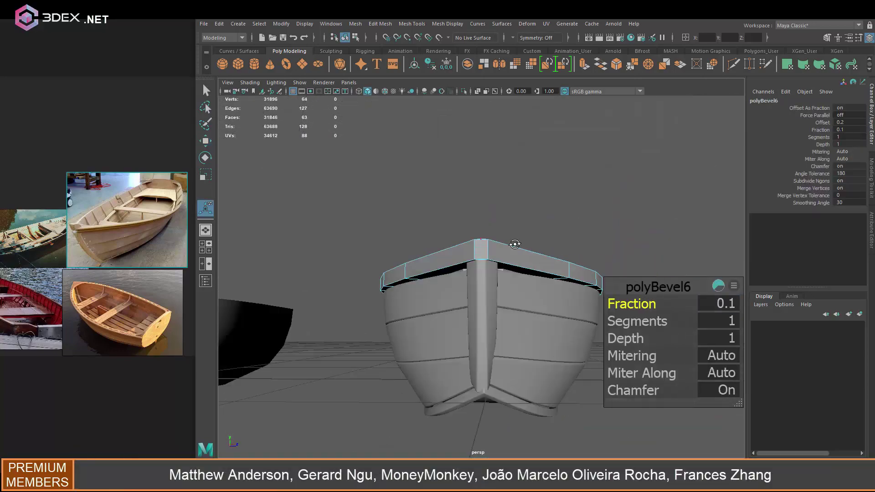
left_click_drag(511, 244, 465, 231, "alt")
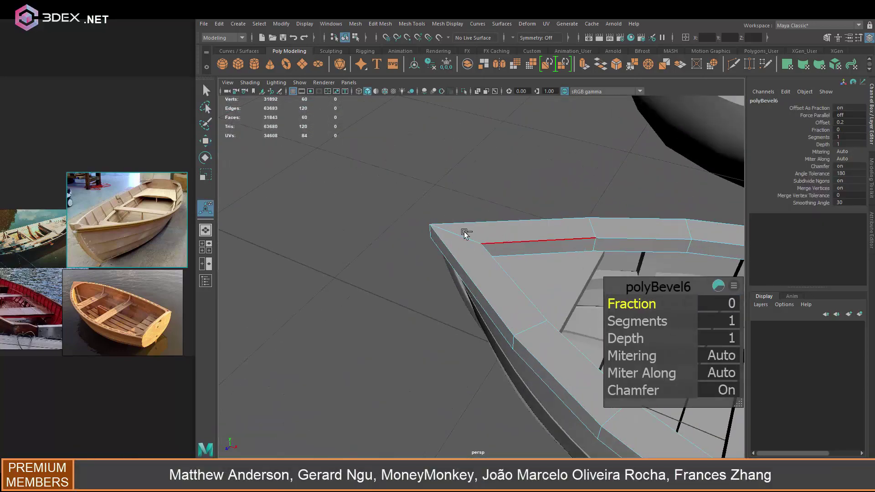
right_click_drag(465, 230, 495, 246, "alt")
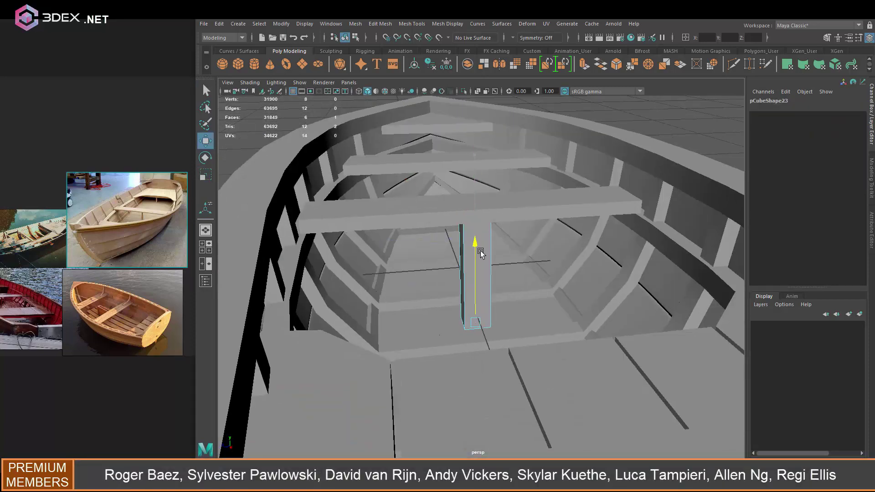
Step: Scale the seat support post down to 0.048 in X
left_click_drag(480, 253, 485, 244, "alt")
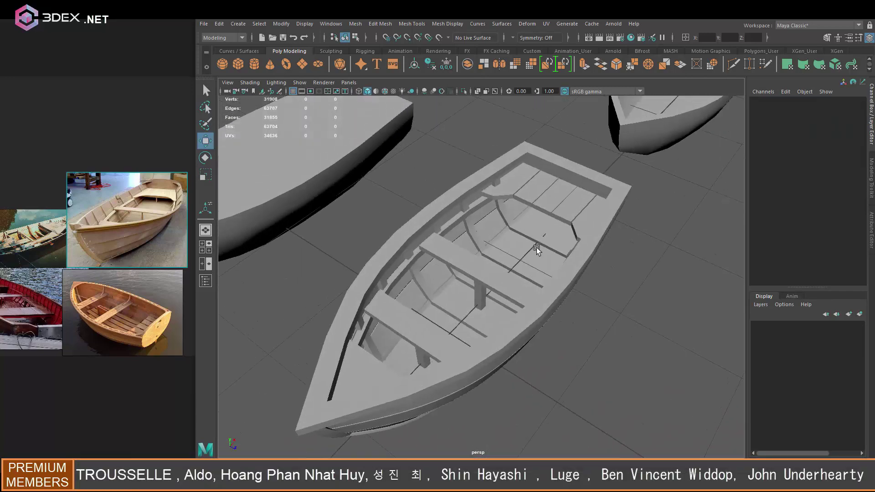
scroll(537, 247, "up", 5)
scroll(590, 181, "up", 3)
key("r")
left_click_drag(561, 201, 553, 206)
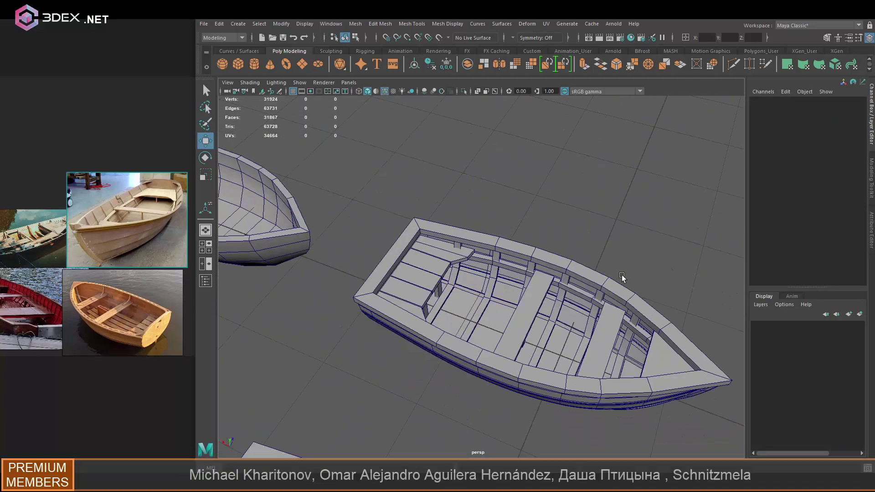
Step: Bevel the gunwale edge loop with fraction 0.3 and 3 segments
left_click_drag(501, 255, 543, 255, "alt")
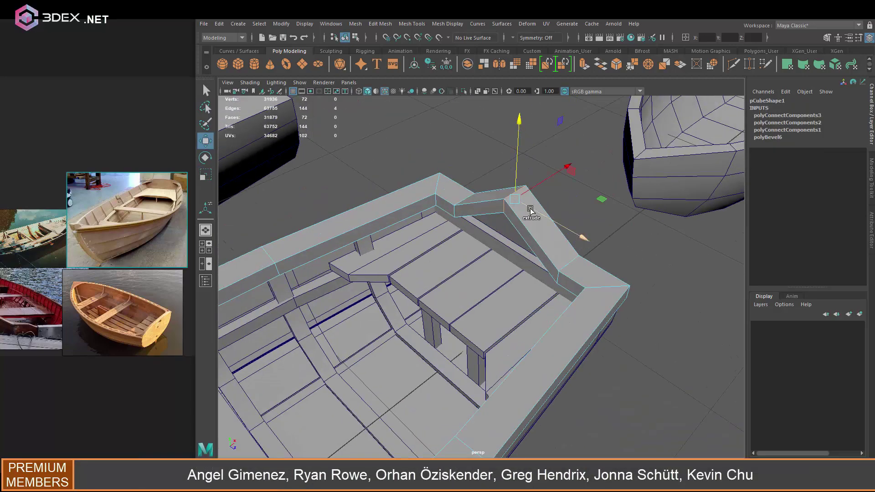
key("ctrl+b")
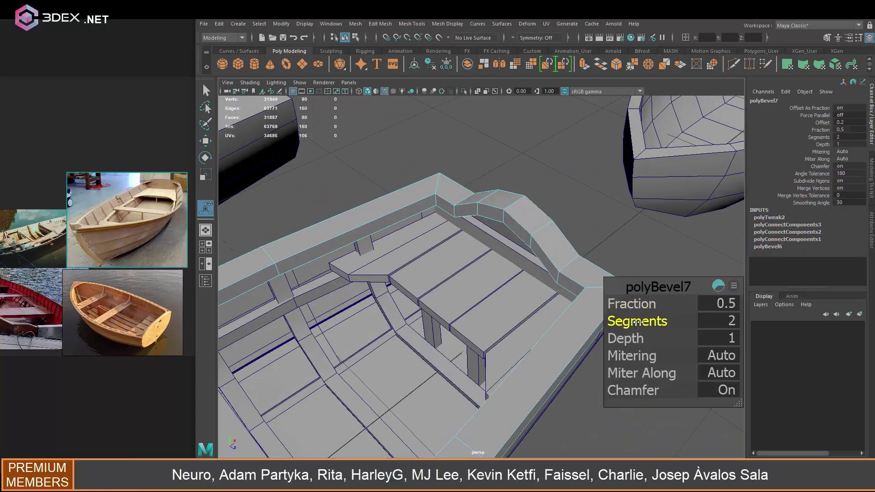
left_click_drag(638, 304, 665, 304)
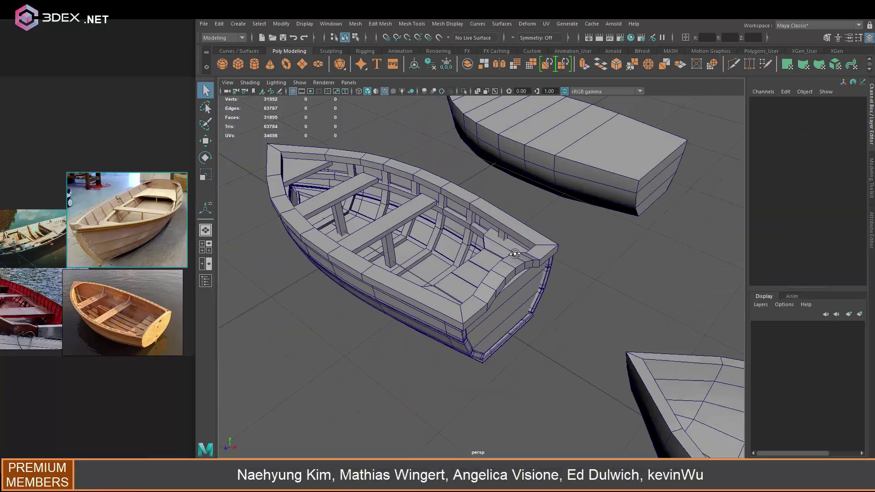
left_click_drag(516, 251, 529, 253, "alt")
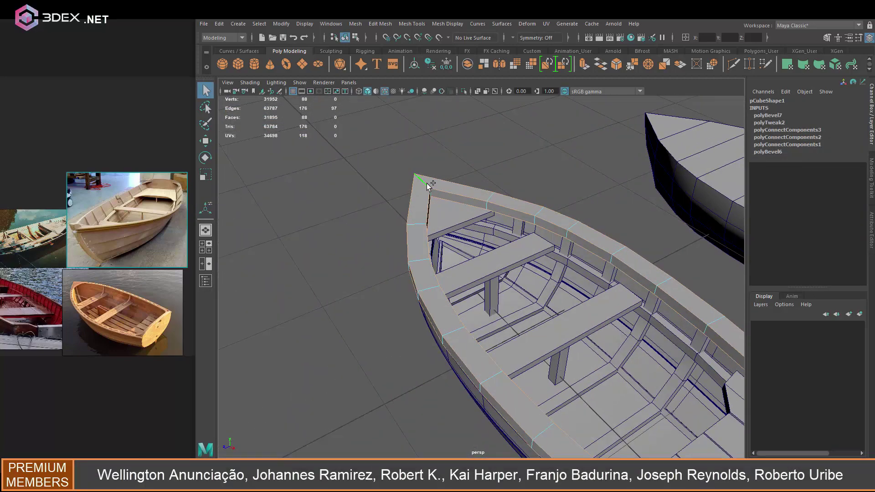
key("ctrl+b")
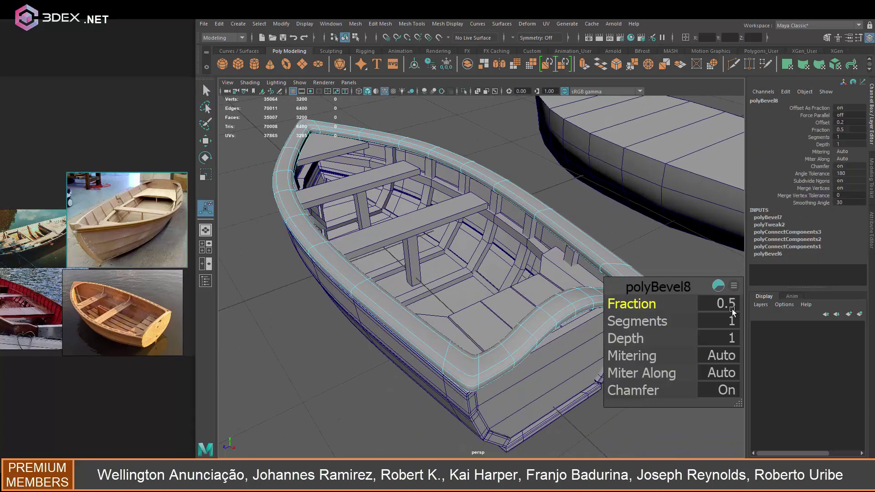
left_click_drag(732, 311, 720, 311)
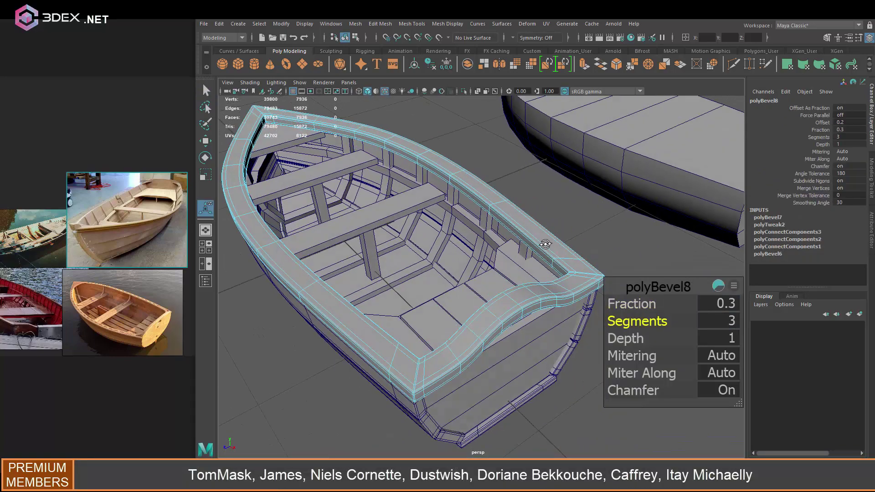
key("q")
Step: Duplicate a plank and scale the copy thinner as a brace near the bow rail
left_click_drag(545, 244, 495, 211, "alt")
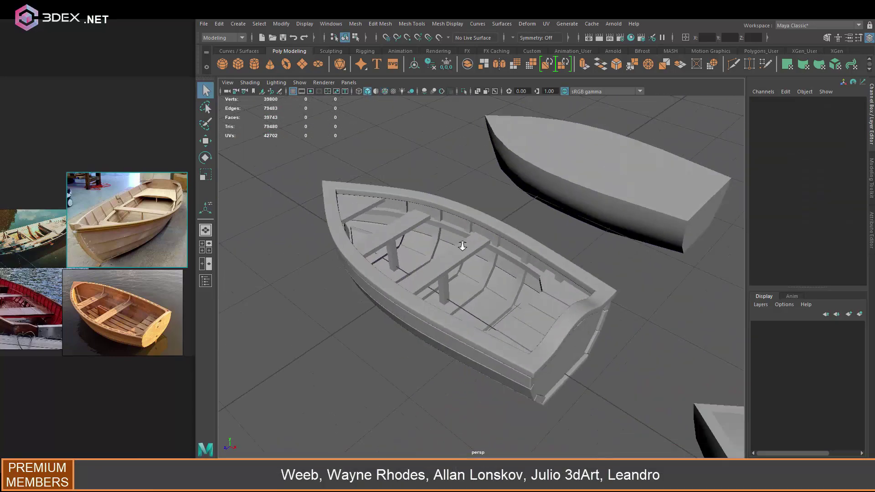
mouse_move(462, 246)
left_mouse_down("alt")
mouse_move(624, 240)
mouse_move(480, 238)
mouse_move(542, 270)
mouse_move(669, 289)
mouse_move(621, 257)
mouse_move(627, 269)
mouse_move(554, 277)
mouse_move(596, 240)
mouse_move(569, 237)
mouse_move(455, 292)
mouse_move(467, 307)
mouse_move(460, 302)
left_mouse_up("alt")
left_click(670, 289)
left_click(621, 256)
key("ctrl+d")
key("w")
left_click_drag(460, 301, 438, 271, "alt")
key("r")
key("w")
mouse_move(107, 273)
left_mouse_down()
mouse_move(181, 278)
mouse_move(114, 260)
left_mouse_up()
scroll(181, 278, "up", 3)
scroll(88, 247, "up", 2)
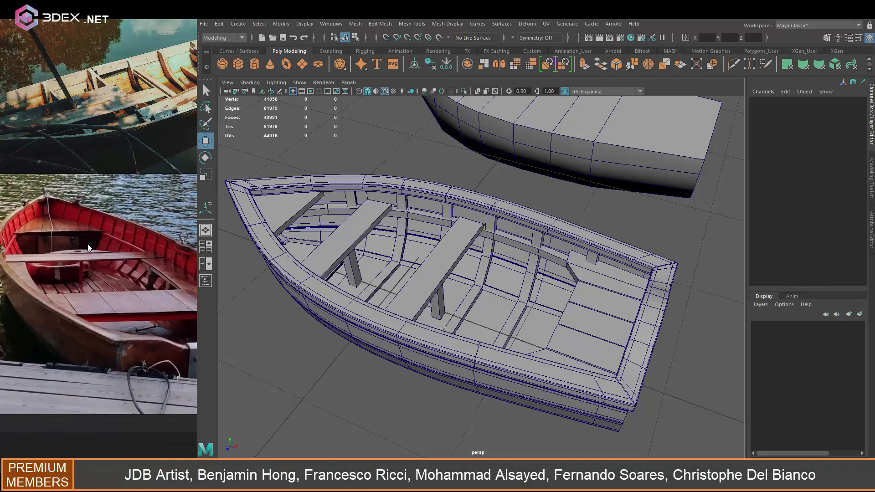
scroll(88, 247, "down", 3)
Step: Create cylinders for the oarlock and delete their cap faces
left_click_drag(433, 273, 528, 195, "alt")
right_click(528, 195, "shift")
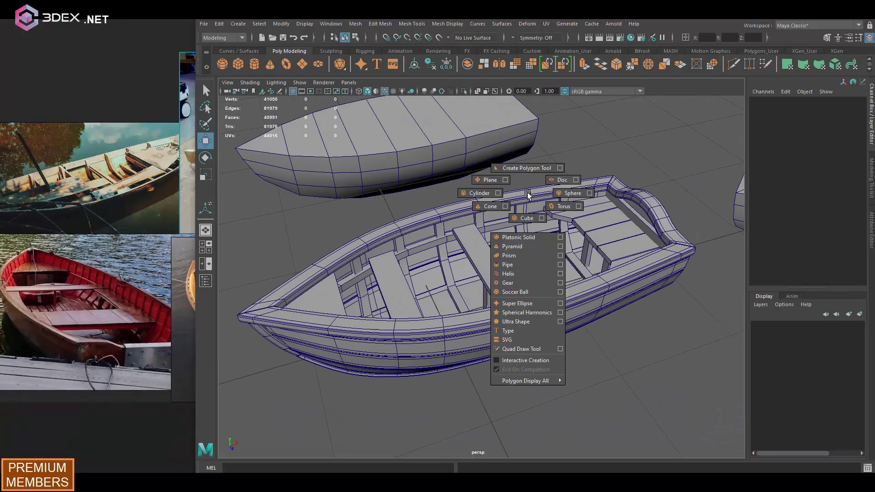
left_click(480, 192)
right_click(520, 214, "shift")
left_click(469, 211)
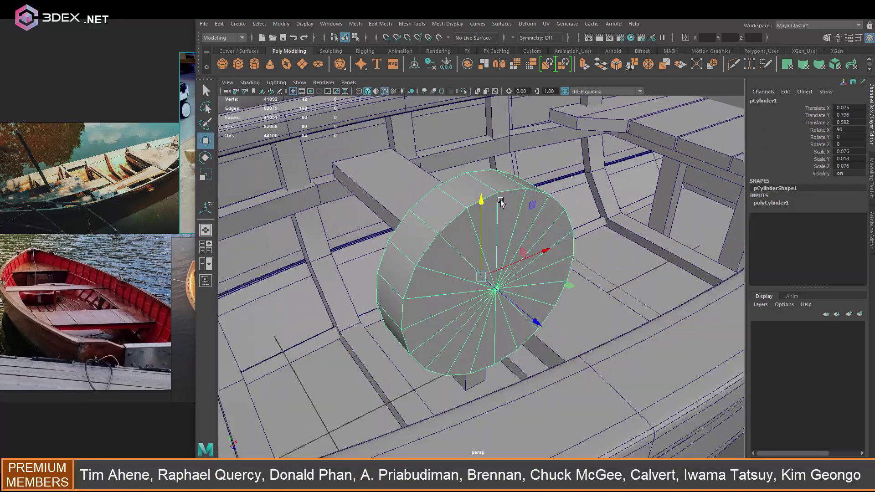
right_click(502, 177)
left_click(501, 203)
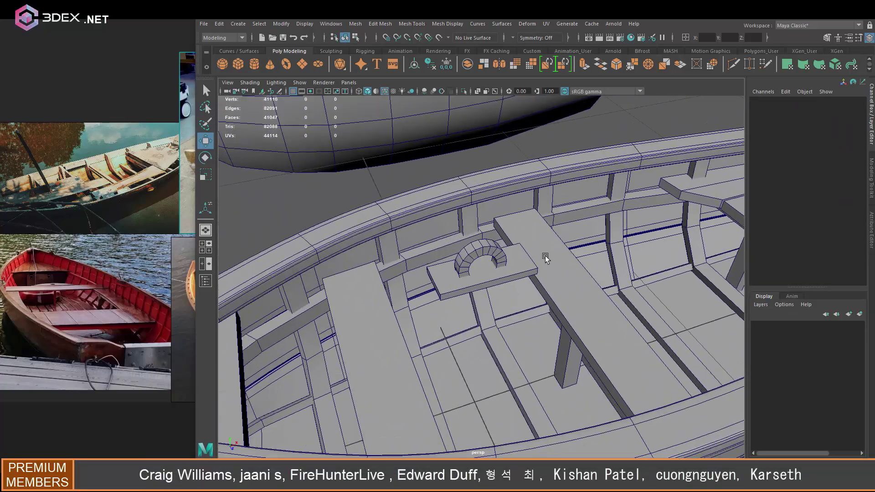
Step: Add a second cylinder, bevel it with 3 segments, combine the parts, and place the oarlock on the gunwale
left_click(494, 256)
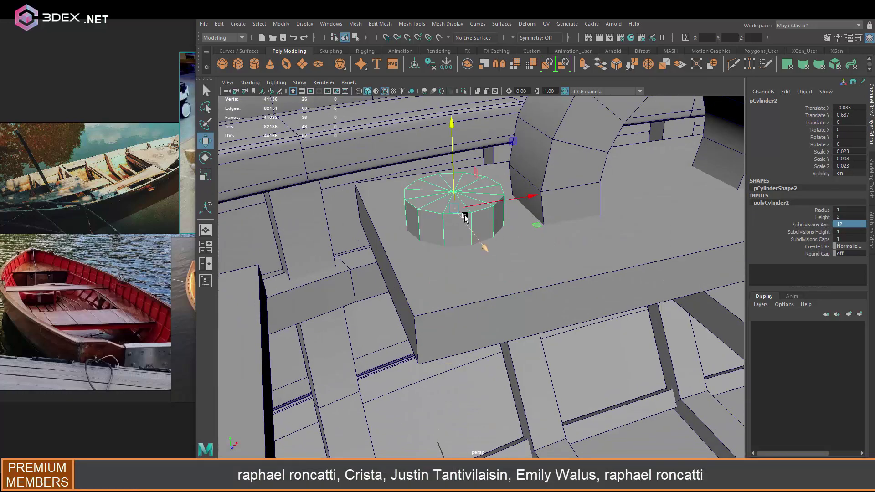
key("ctrl+b")
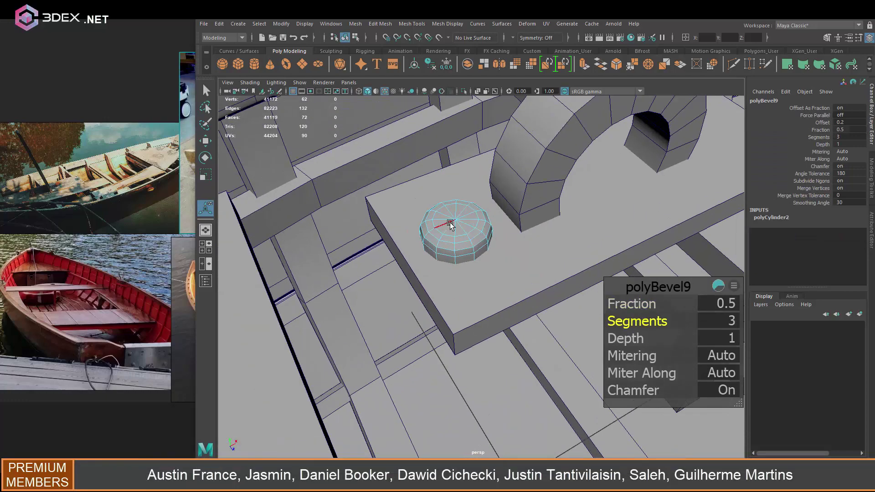
left_click(444, 230)
key("r")
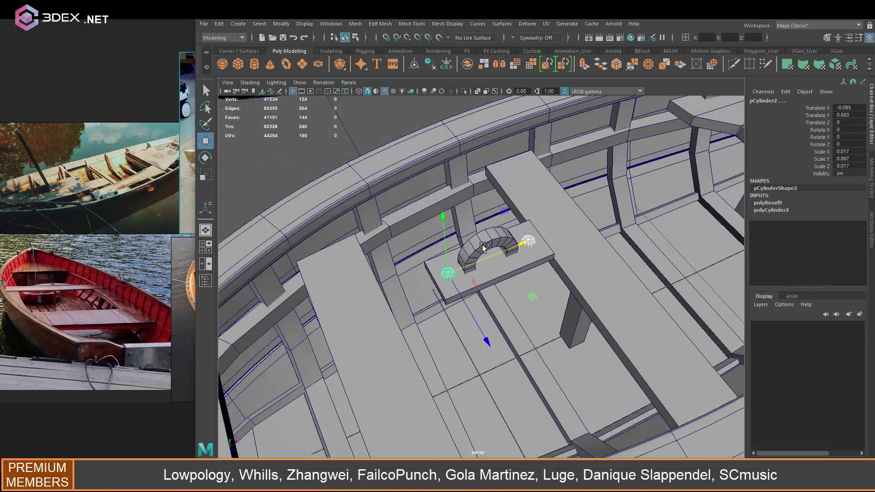
key("space")
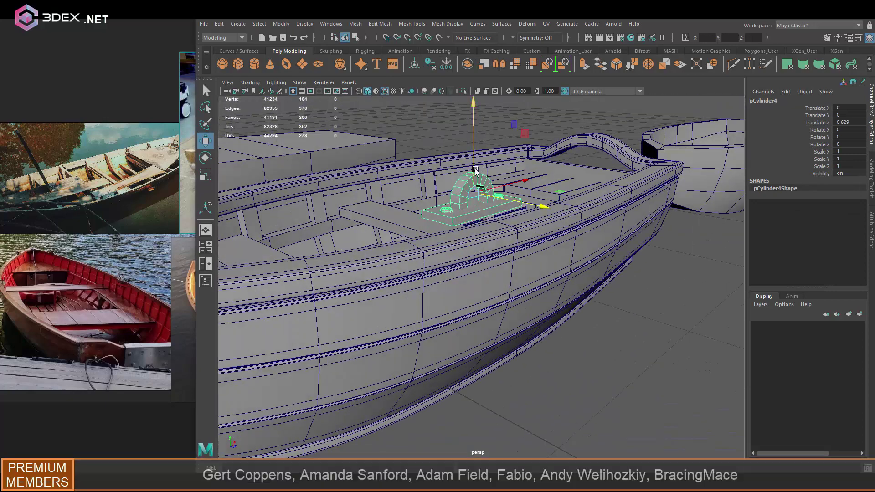
left_click_drag(524, 279, 565, 256)
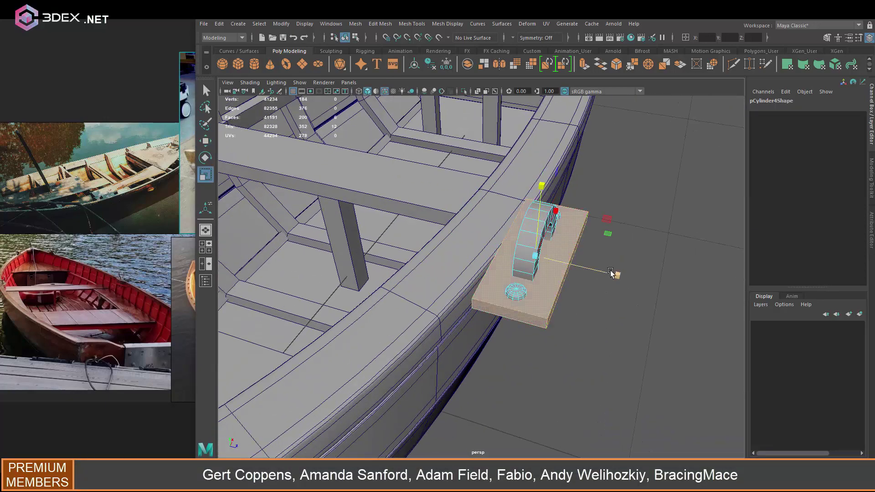
key("w")
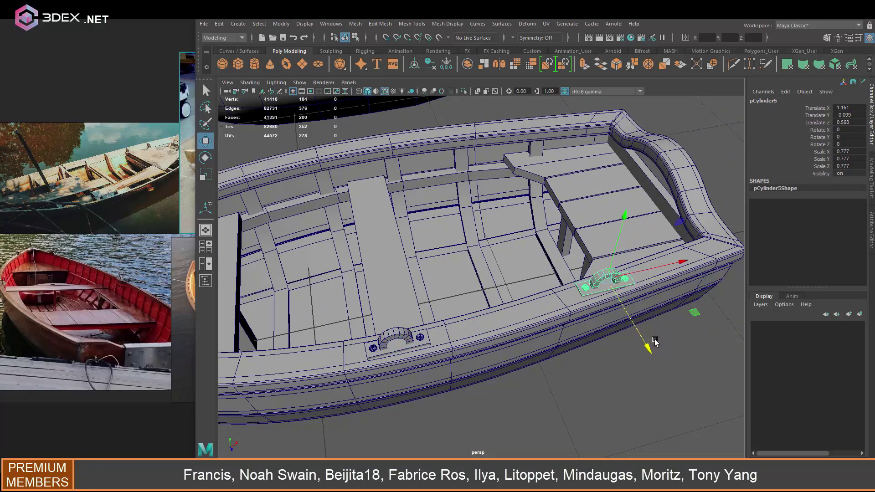
Step: Duplicate the oarlock and move the copies to other spots along the gunwale
right_click(611, 300)
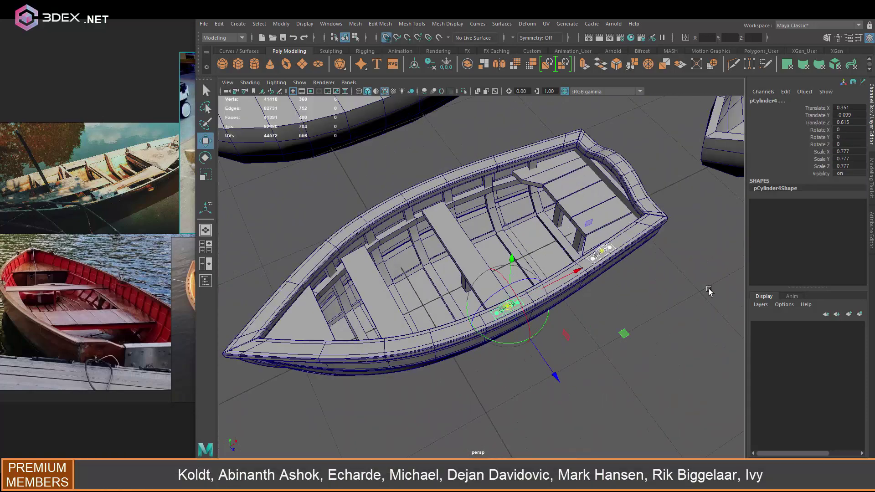
key("space")
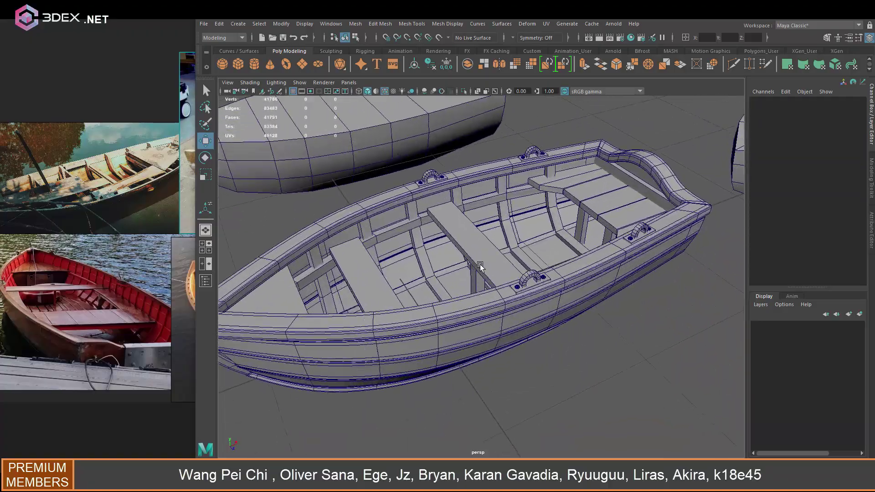
left_click_drag(480, 266, 527, 290, "alt")
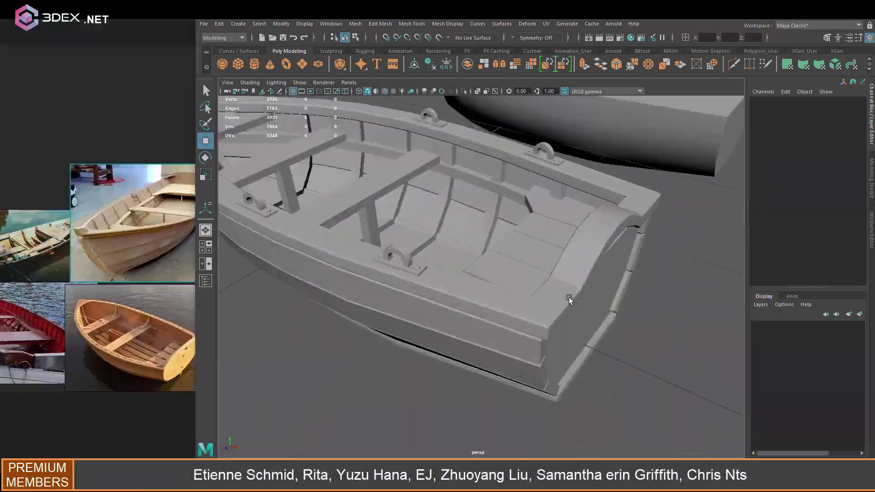
left_click(688, 392)
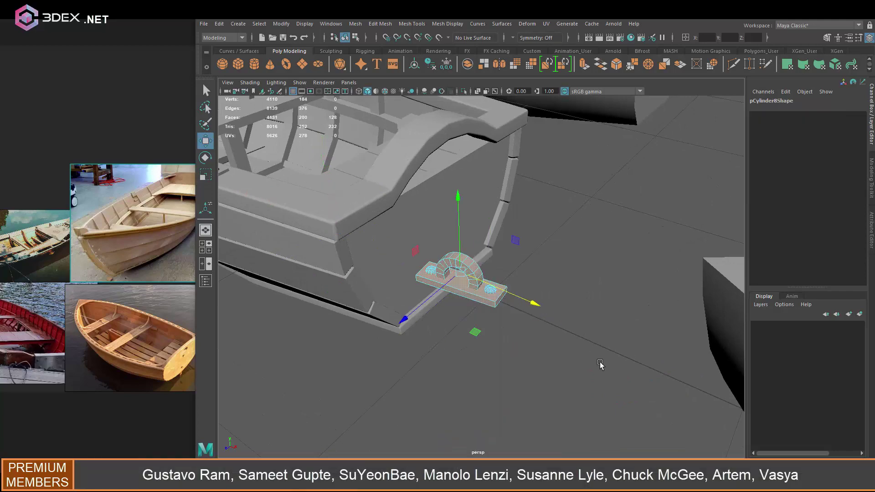
Step: Rotate the stern cleat -90 in Z and slide it into place on the transom
key("space")
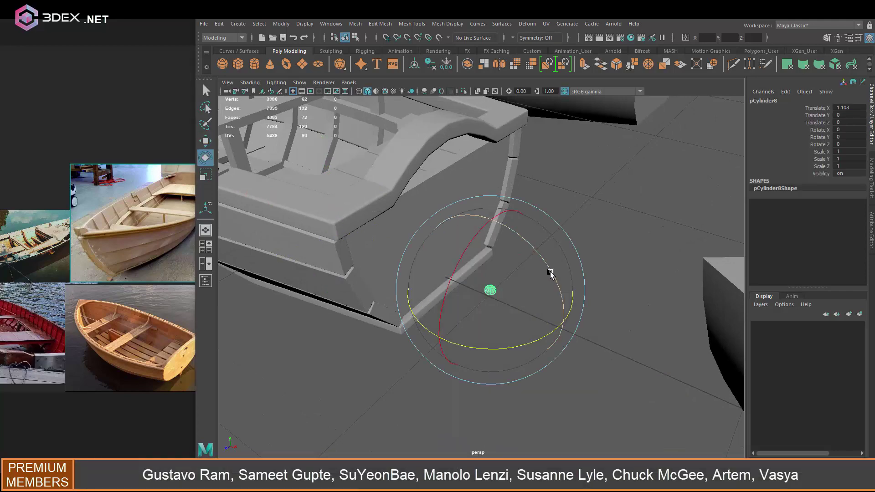
left_click_drag(550, 272, 565, 314)
key("w")
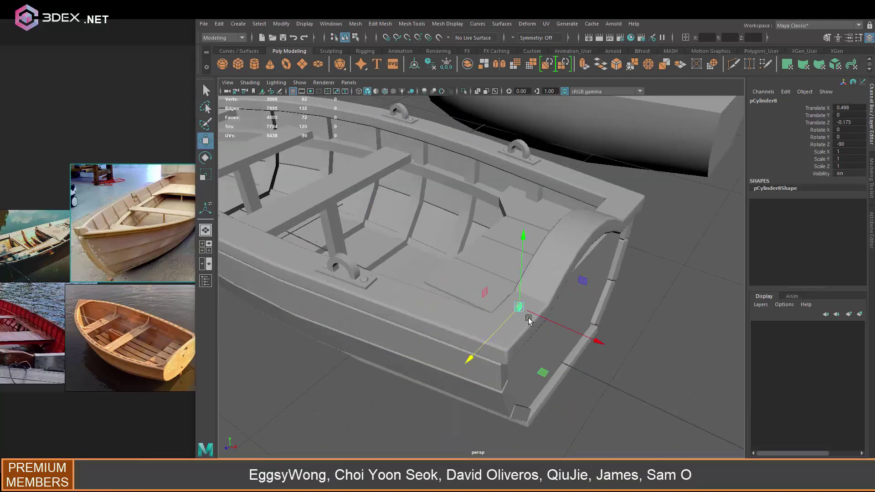
left_click_drag(538, 323, 553, 329)
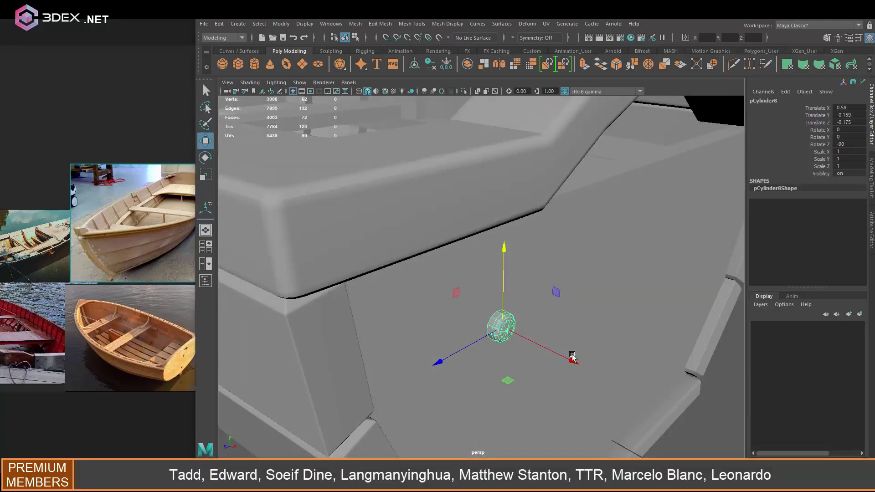
left_click_drag(572, 357, 512, 332)
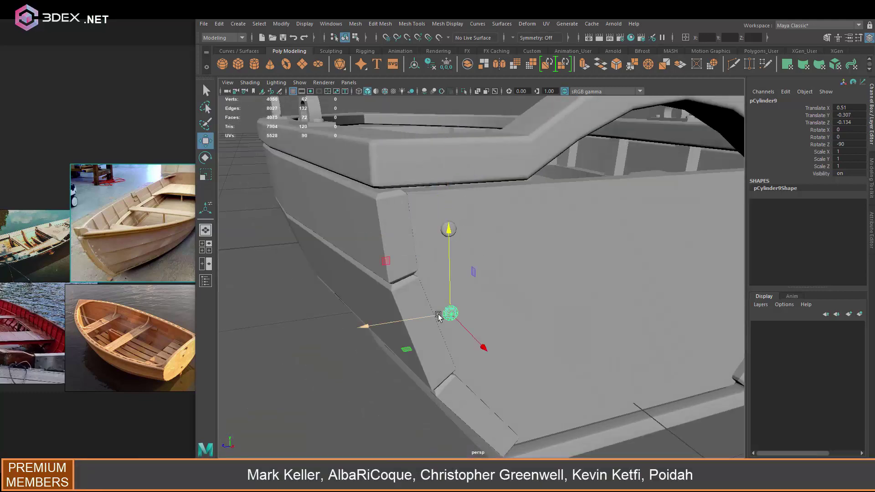
Step: Duplicate small cylinder rivet knobs and position them along the transom and hull planks
left_click_drag(464, 319, 470, 357)
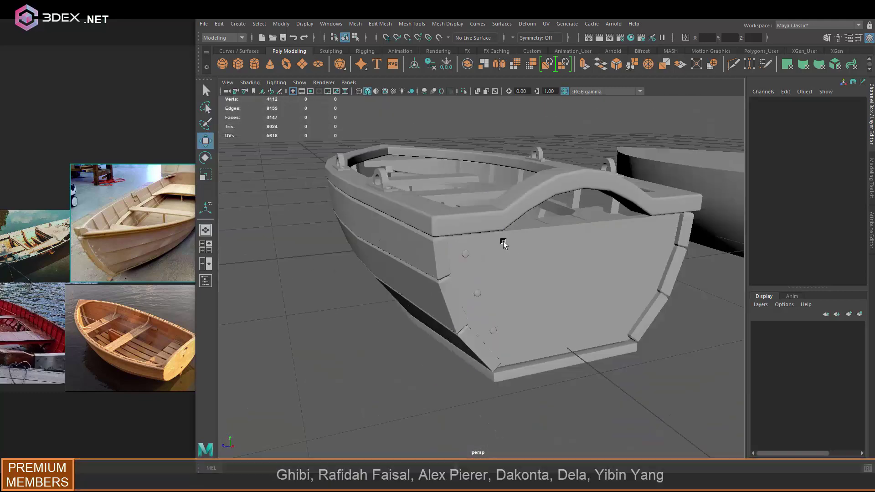
left_click_drag(504, 245, 513, 285, "alt")
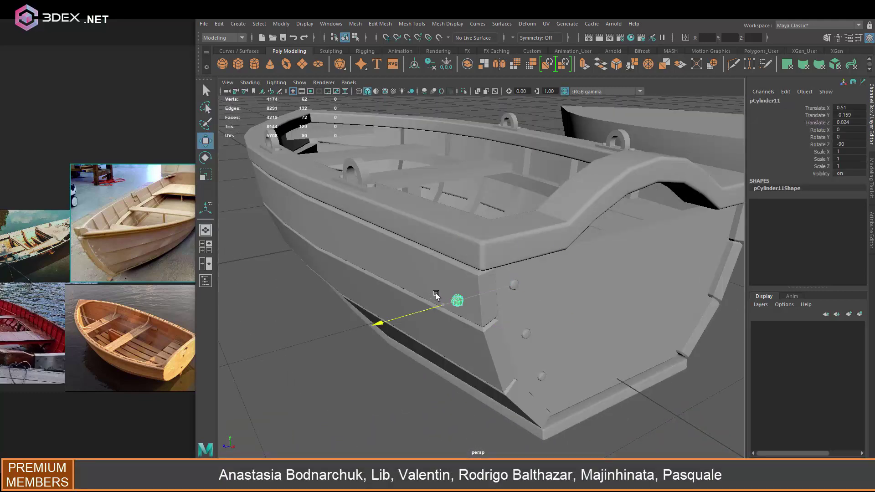
key("e")
key("w")
left_click_drag(456, 328, 480, 315, "alt")
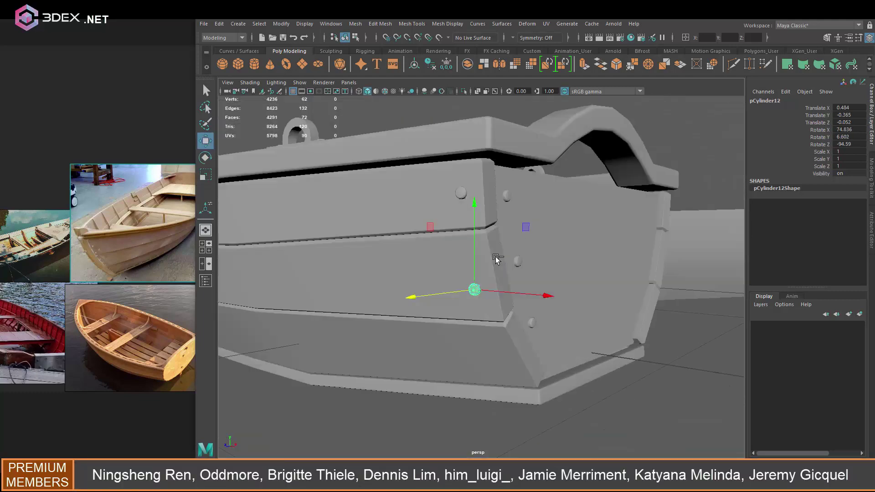
left_click_drag(496, 254, 488, 364)
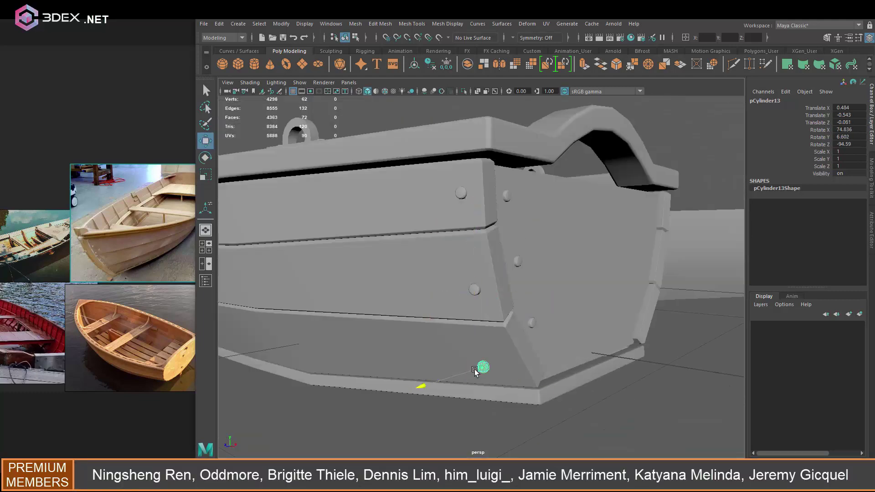
key("e")
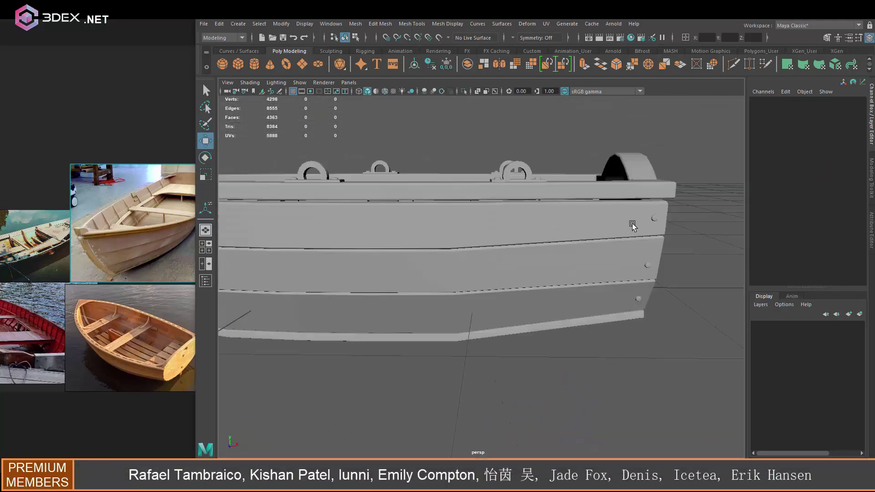
left_click(590, 259)
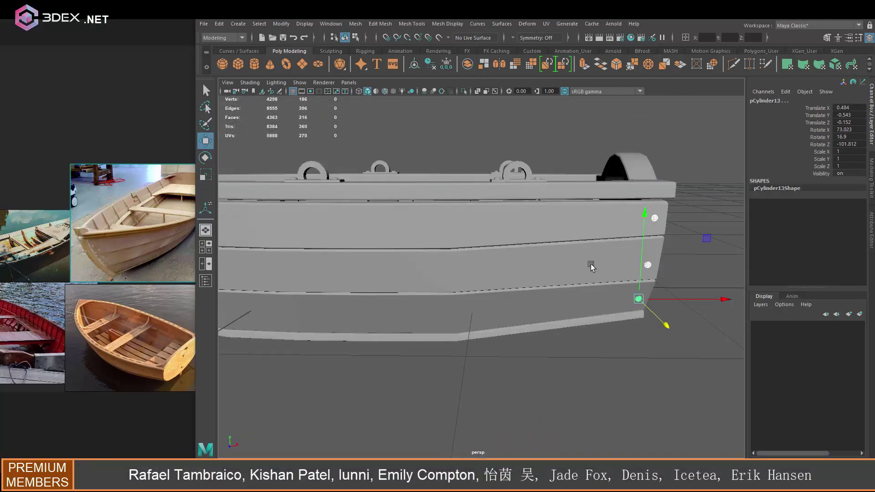
key("w")
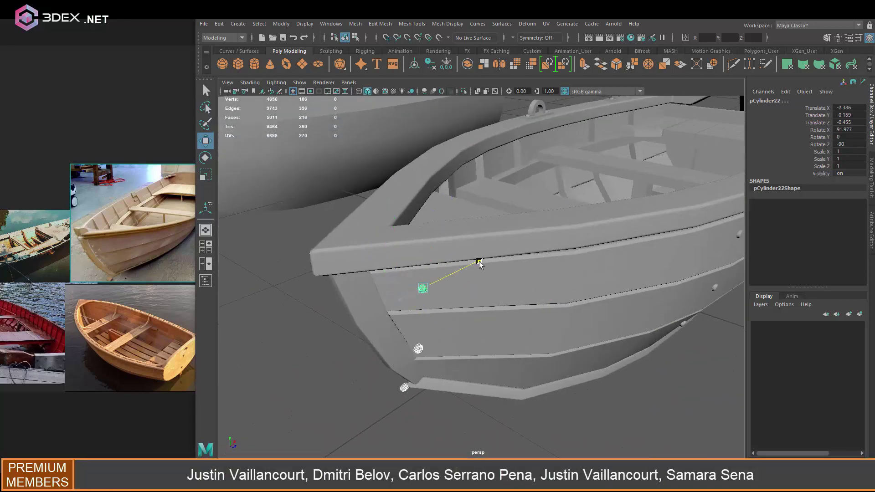
key("e")
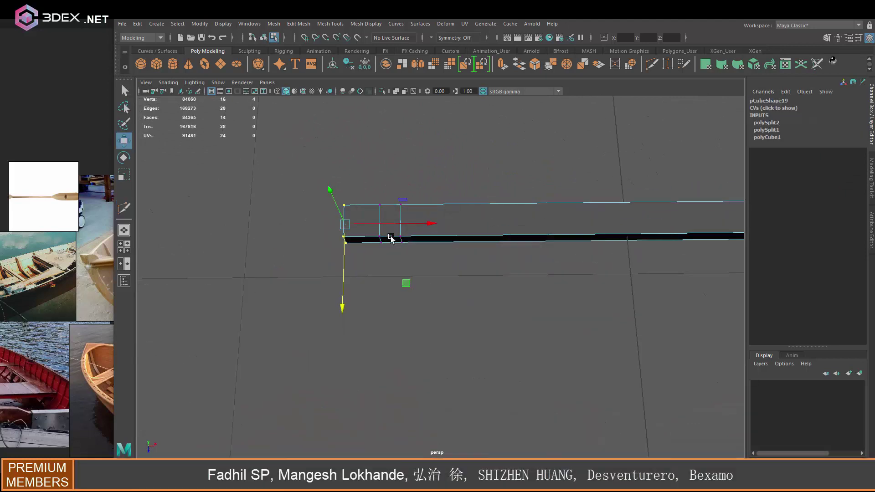
Step: Start a Multi-Cut on the paddle handle to add more edges
right_click(432, 207)
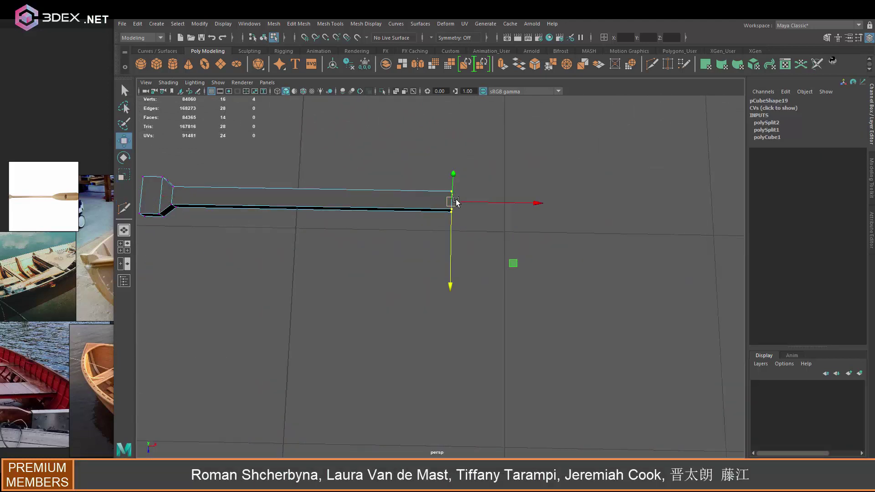
right_click(485, 186)
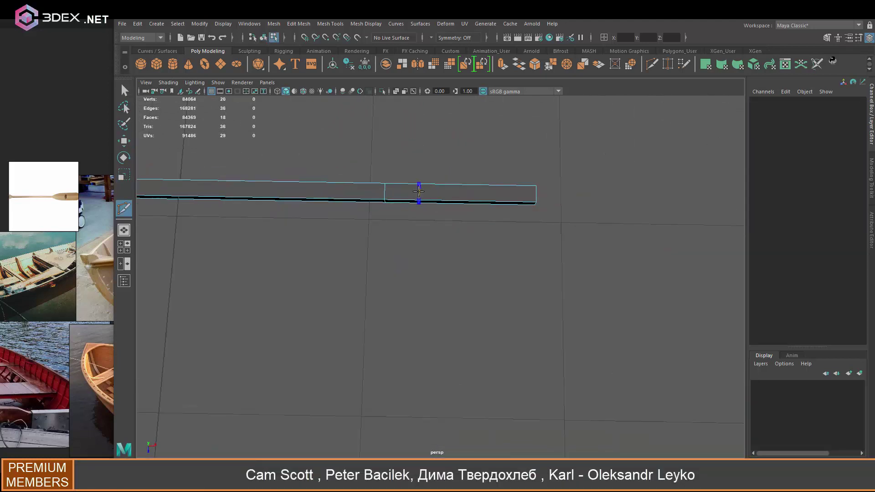